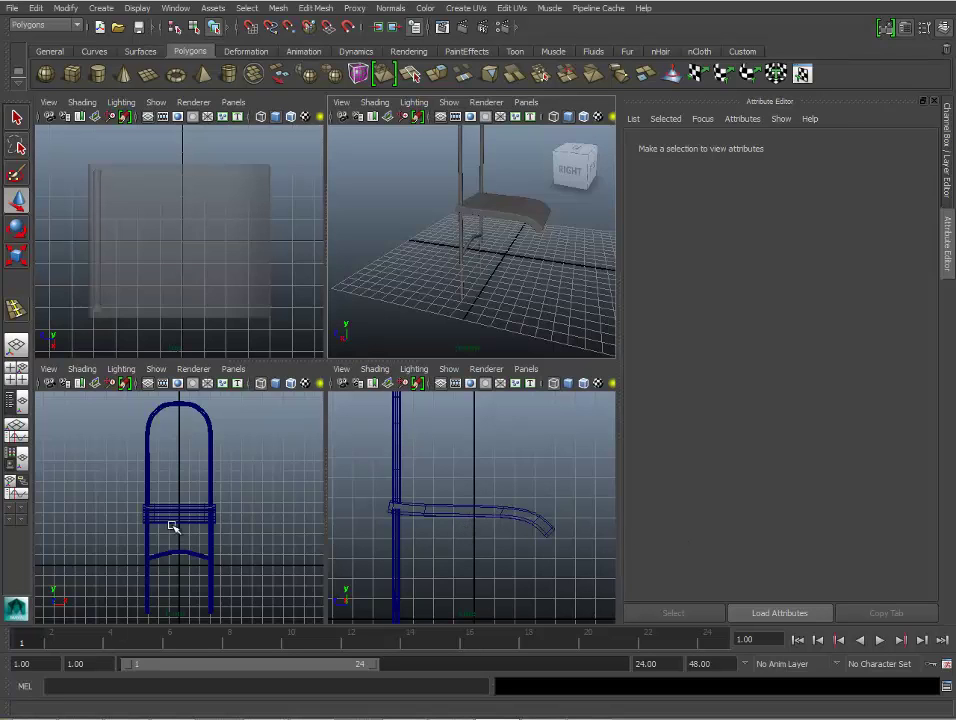
# Duplicate the left chair leg and place the copy beside the original.
pyautogui.click(145, 538)
pyautogui.press('w')
pyautogui.hotkey('ctrl', 'd')
pyautogui.moveTo(195, 560); pyautogui.dragTo(259, 560)
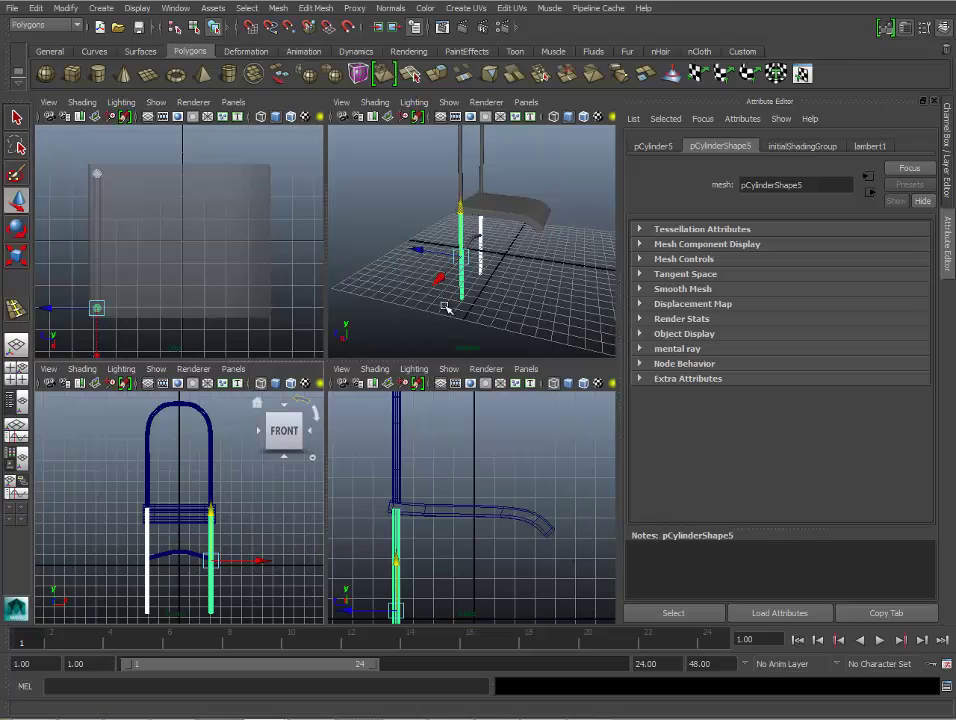
# Duplicate both rear legs, slide the copies forward under the seat, then deselect.
pyautogui.middleClick(446, 308)
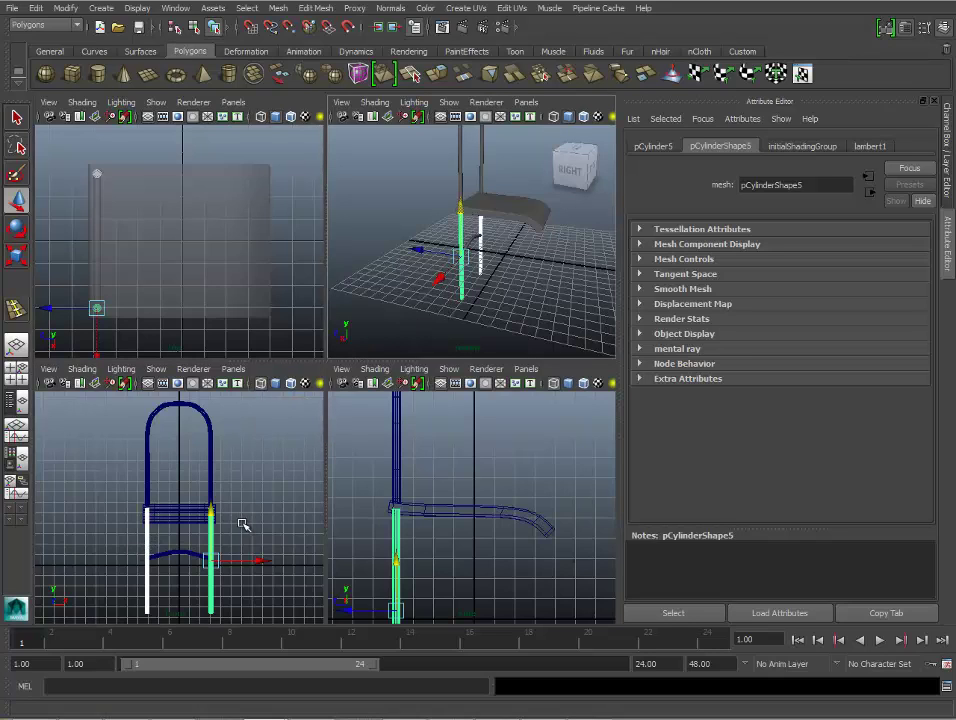
pyautogui.middleClick(416, 419)
pyautogui.hotkey('ctrl', 'd')
pyautogui.moveTo(416, 247); pyautogui.dragTo(470, 258, button='middle')
pyautogui.keyDown('alt'); pyautogui.moveTo(476, 260); pyautogui.dragTo(541, 287); pyautogui.keyUp('alt')
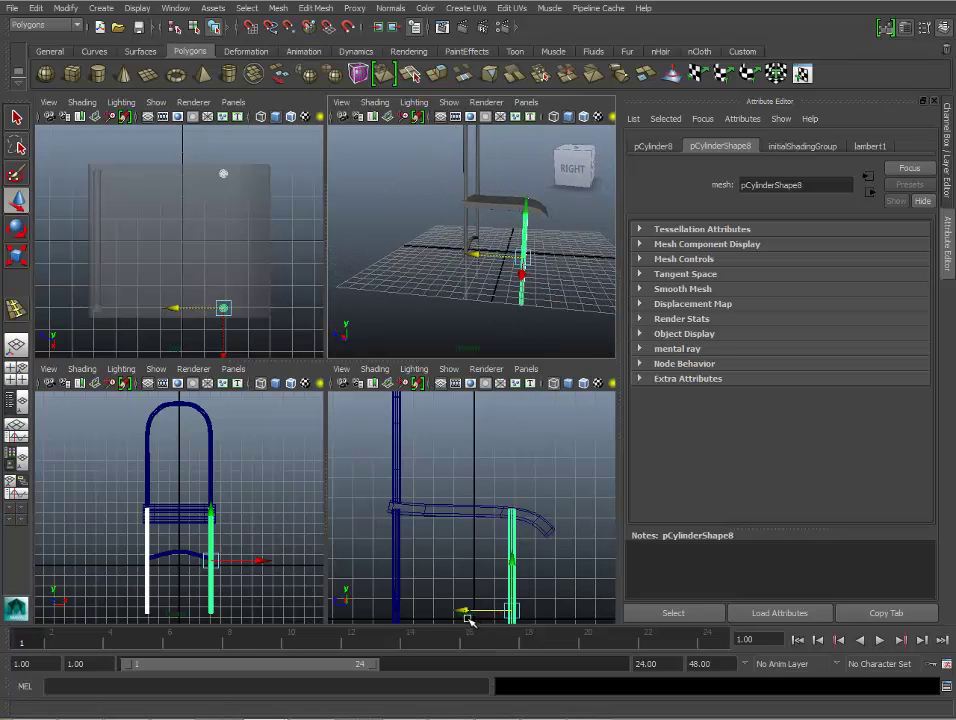
pyautogui.moveTo(467, 617); pyautogui.dragTo(465, 614)
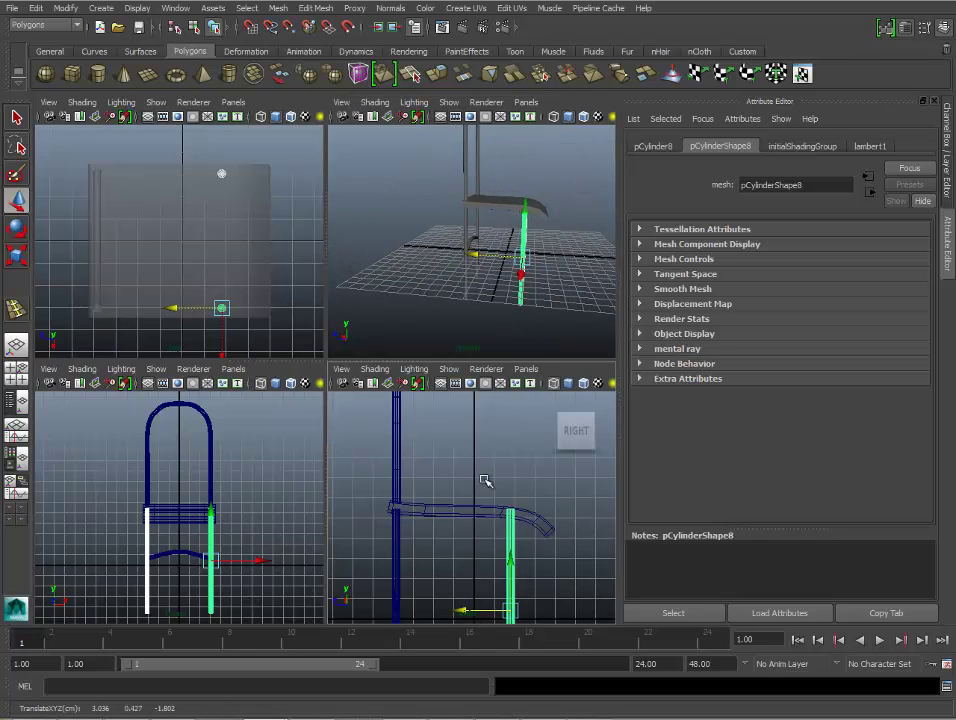
pyautogui.moveTo(495, 290)
pyautogui.keyDown('alt'); pyautogui.mouseDown()
pyautogui.moveTo(497, 271)
pyautogui.moveTo(380, 261)
pyautogui.moveTo(388, 277)
pyautogui.moveTo(514, 292)
pyautogui.moveTo(405, 303)
pyautogui.moveTo(342, 354)
pyautogui.moveTo(382, 324)
pyautogui.moveTo(424, 339)
pyautogui.mouseUp(); pyautogui.keyUp('alt')
pyautogui.click(388, 277)
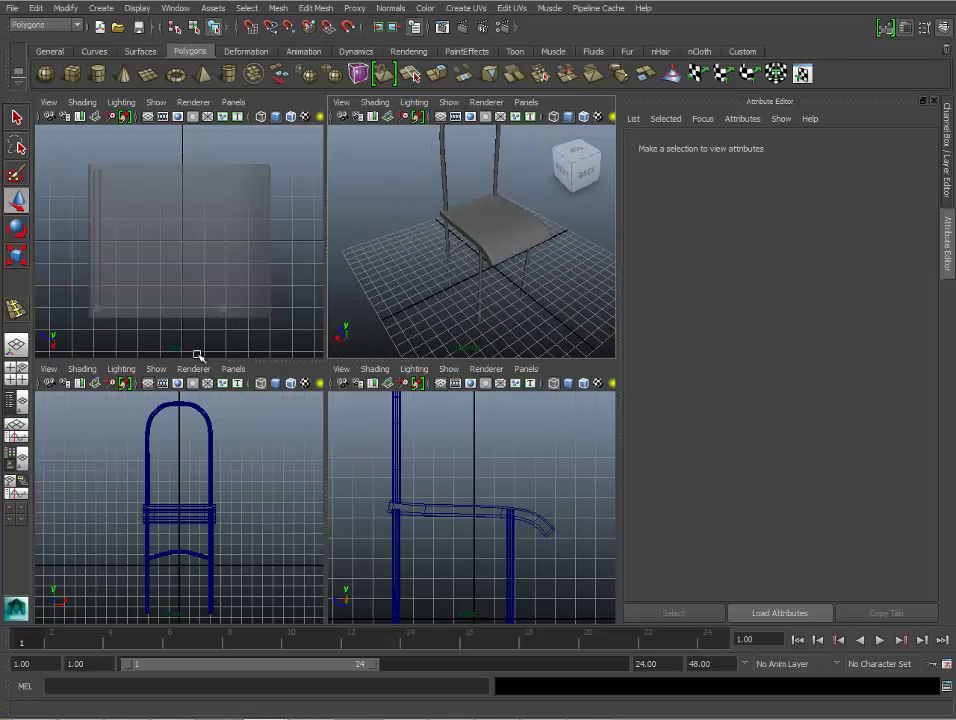
# Frame the chair's lower legs in the front and side views, then arm Polygon Cylinder.
pyautogui.scroll(1, 200, 523)
pyautogui.scroll(2, 194, 506)
pyautogui.scroll(2, 196, 503)
pyautogui.scroll(2, 167, 511)
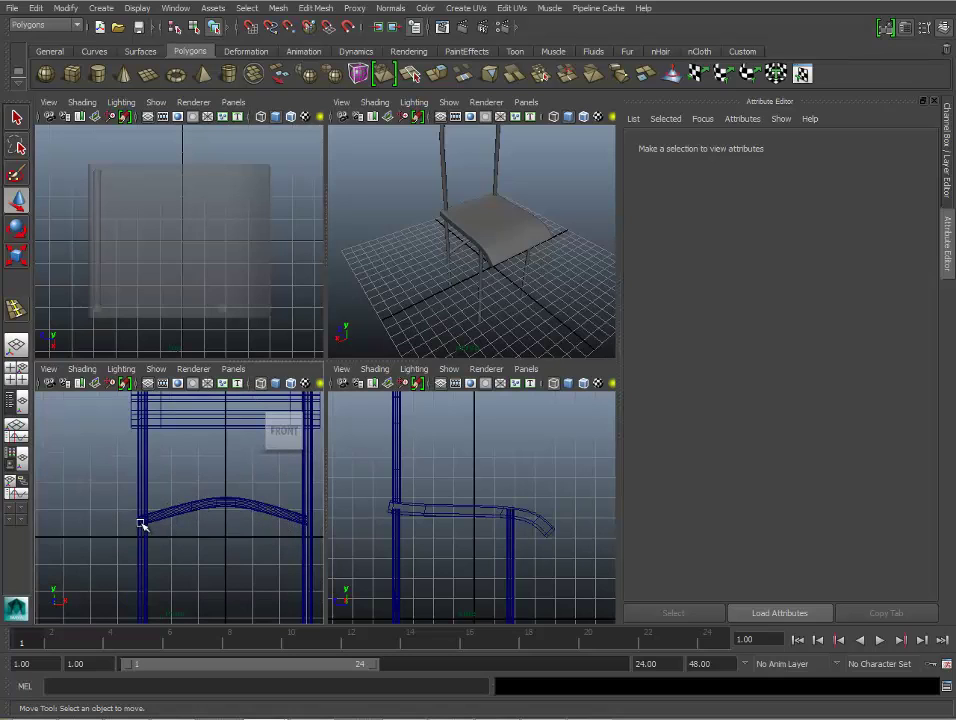
pyautogui.keyDown('alt'); pyautogui.moveTo(380, 502); pyautogui.dragTo(380, 447, button='middle'); pyautogui.keyUp('alt')
pyautogui.scroll(-1, 532, 542)
pyautogui.scroll(-3, 532, 542)
pyautogui.scroll(5, 532, 542)
pyautogui.scroll(-2, 532, 542)
pyautogui.scroll(2, 532, 542)
pyautogui.keyDown('alt'); pyautogui.moveTo(533, 541); pyautogui.dragTo(484, 516, button='middle'); pyautogui.keyUp('alt')
pyautogui.scroll(1, 484, 516)
pyautogui.click(97, 73)
# Drag out a new cylinder across the chair and move it between the front legs.
pyautogui.moveTo(480, 535); pyautogui.dragTo(470, 525)
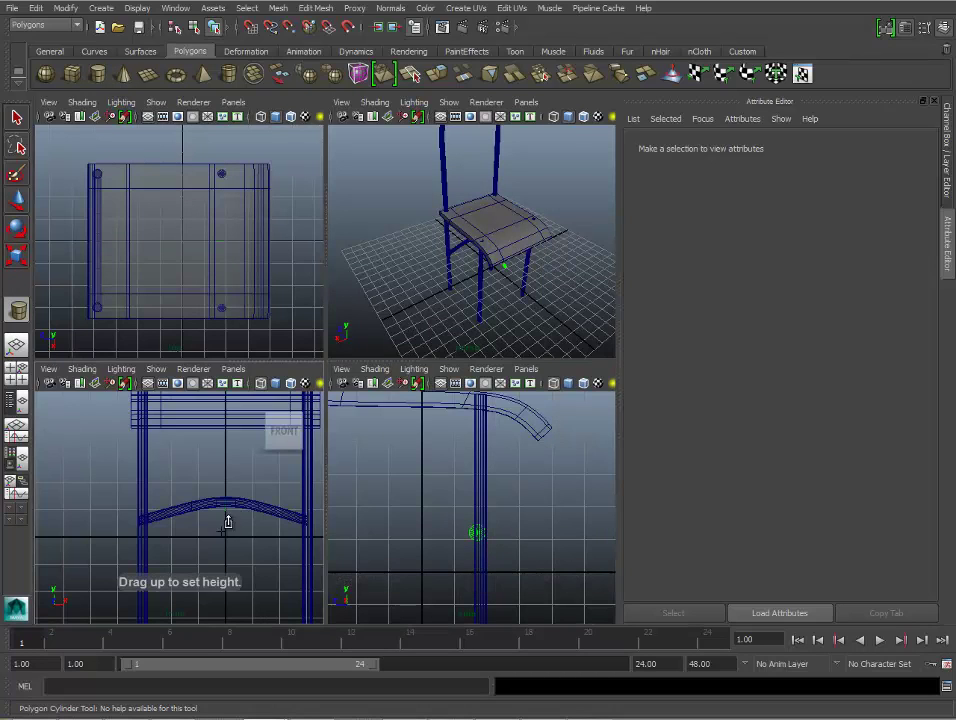
pyautogui.moveTo(228, 500); pyautogui.dragTo(325, 497)
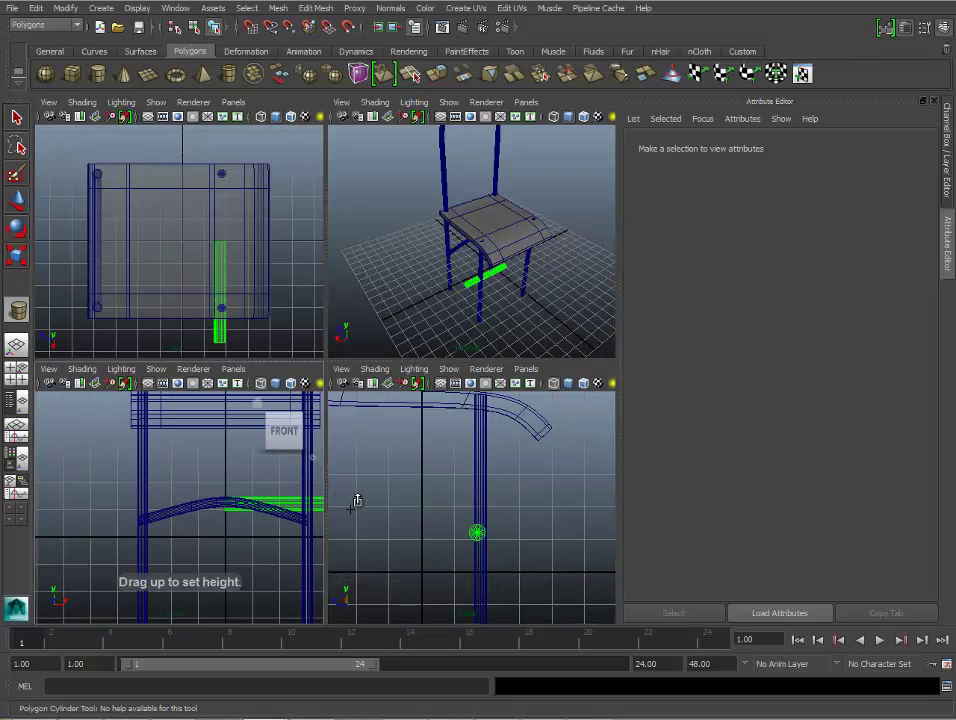
pyautogui.press('e')
pyautogui.press('w')
pyautogui.moveTo(288, 503); pyautogui.dragTo(208, 521)
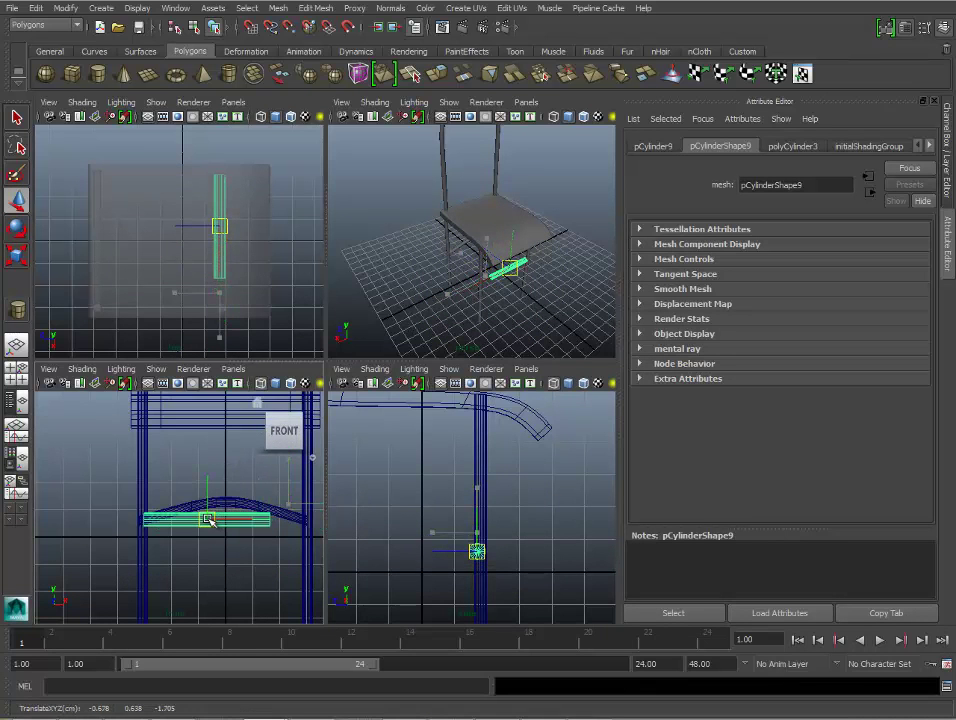
# Lengthen the cylinder sideways and centre it between the front legs.
pyautogui.press('r')
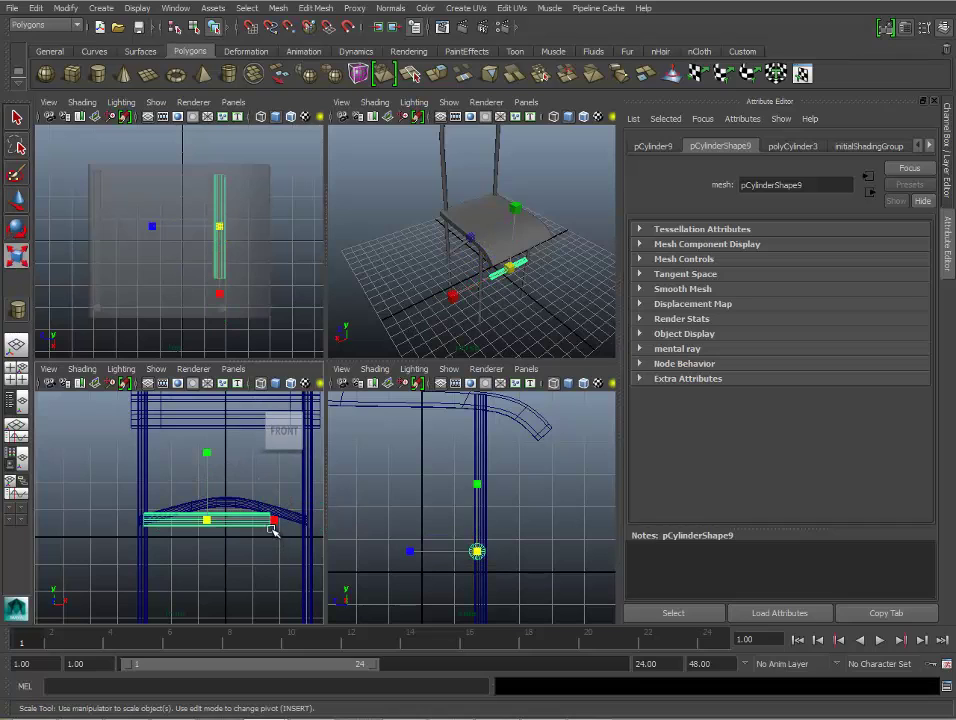
pyautogui.moveTo(272, 524); pyautogui.dragTo(284, 523)
pyautogui.click(14, 202)
pyautogui.moveTo(256, 516); pyautogui.dragTo(271, 522)
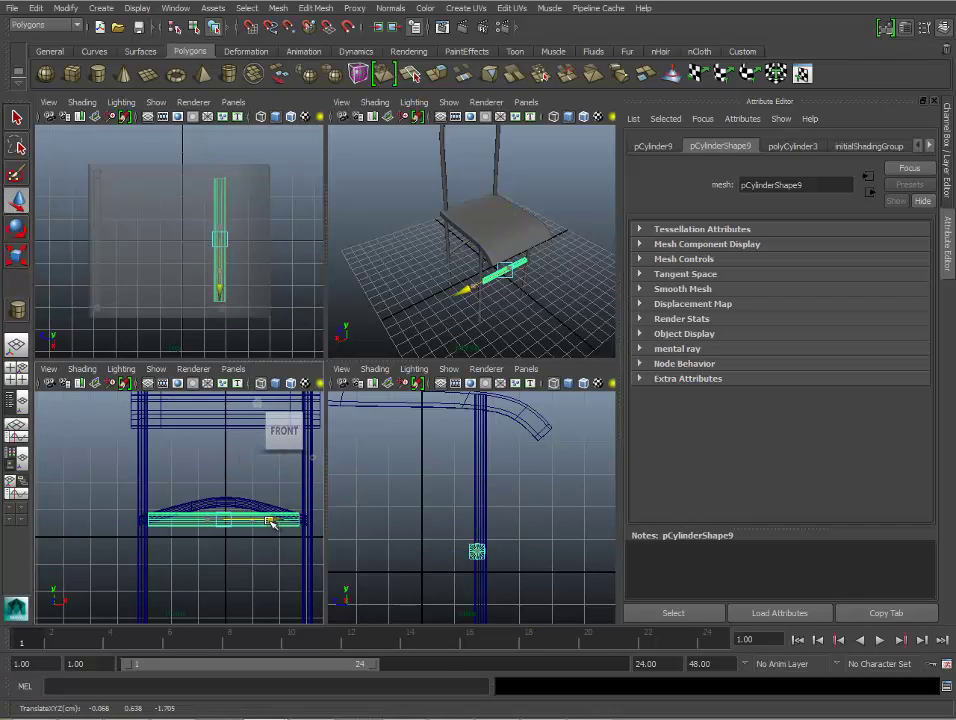
pyautogui.click(20, 257)
pyautogui.moveTo(286, 520); pyautogui.dragTo(296, 521)
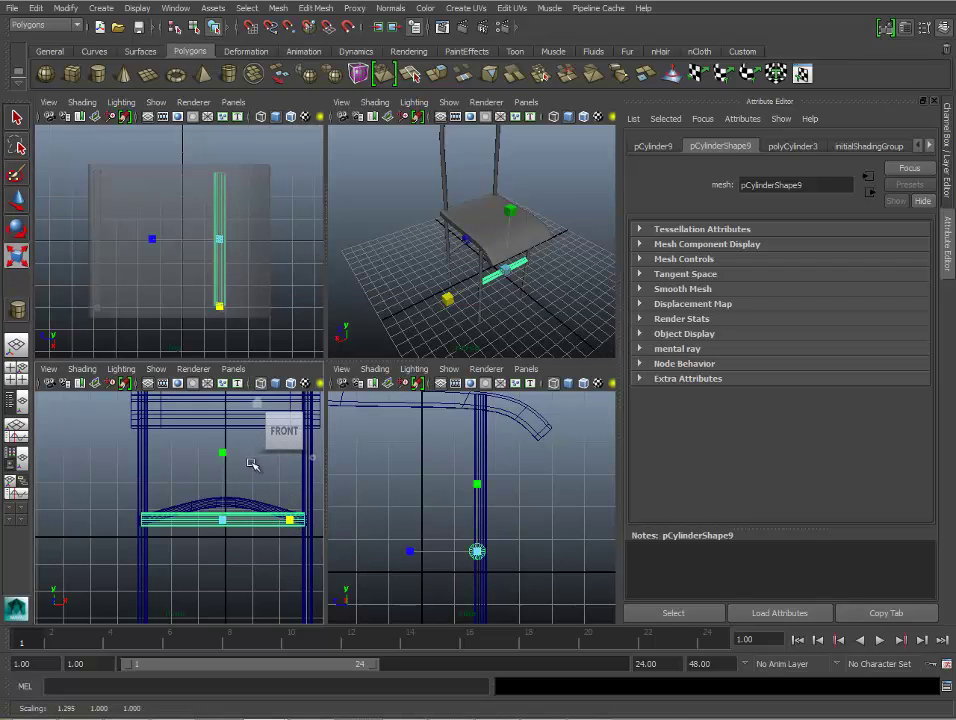
pyautogui.click(15, 200)
pyautogui.moveTo(276, 519); pyautogui.dragTo(278, 520)
# Lengthen the cylinder while keeping it thin, and shift it in depth to meet the legs.
pyautogui.press('r')
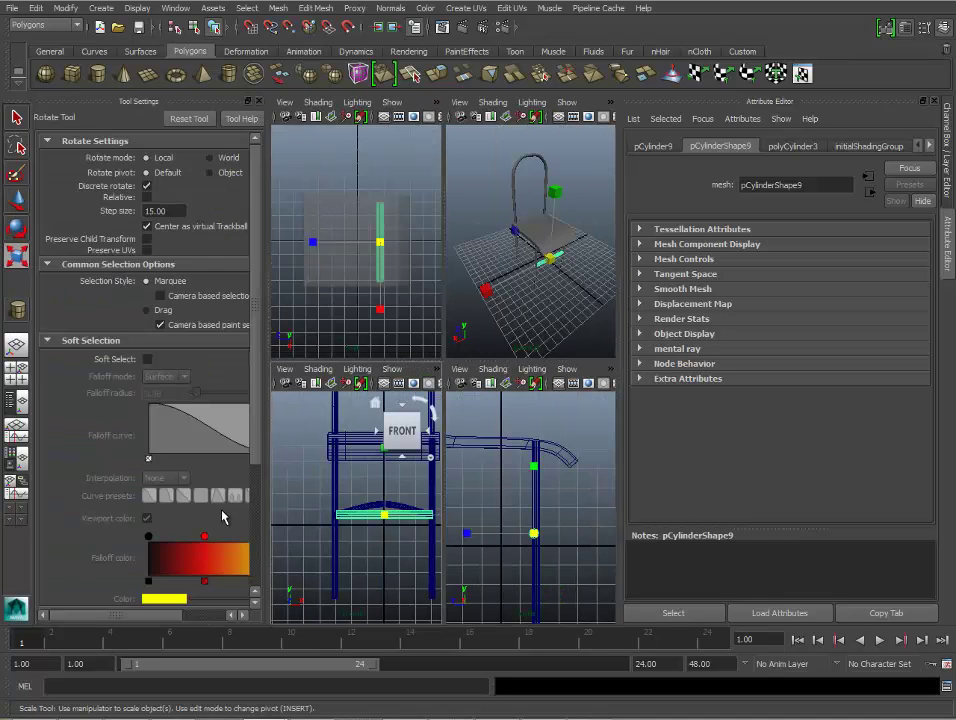
pyautogui.click(258, 101)
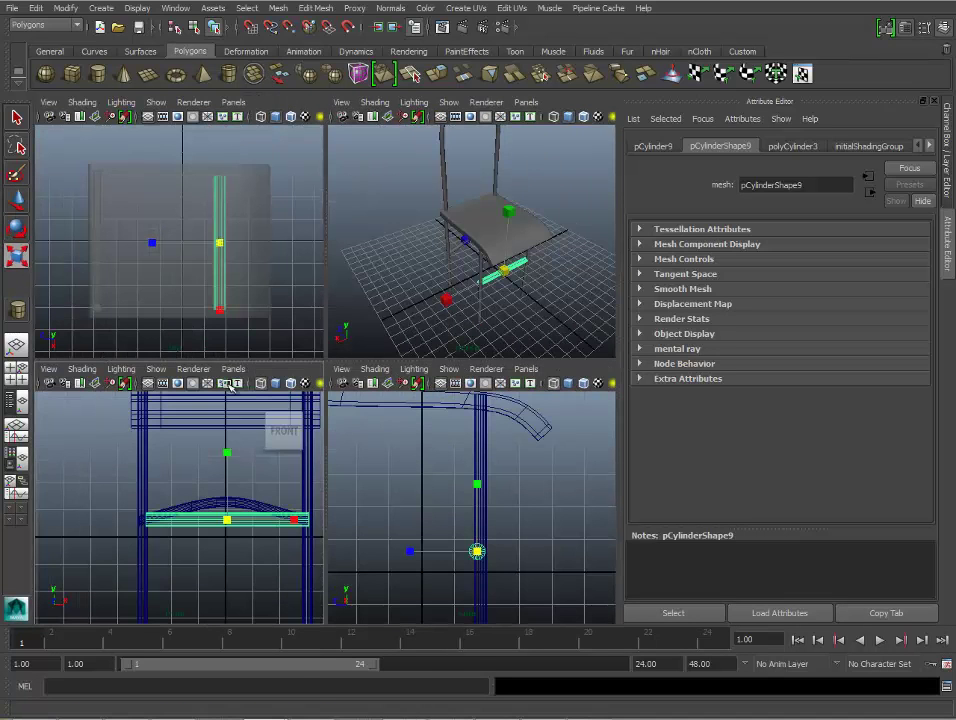
pyautogui.moveTo(226, 520); pyautogui.dragTo(203, 512)
pyautogui.hotkey('ctrl', 'z')
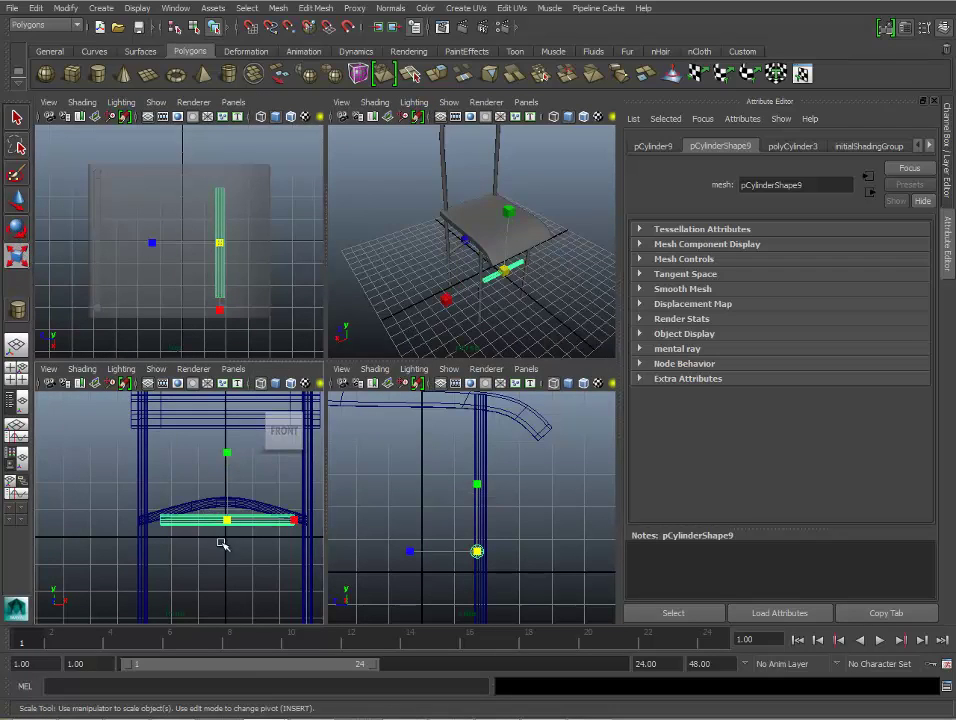
pyautogui.moveTo(294, 520); pyautogui.dragTo(312, 524)
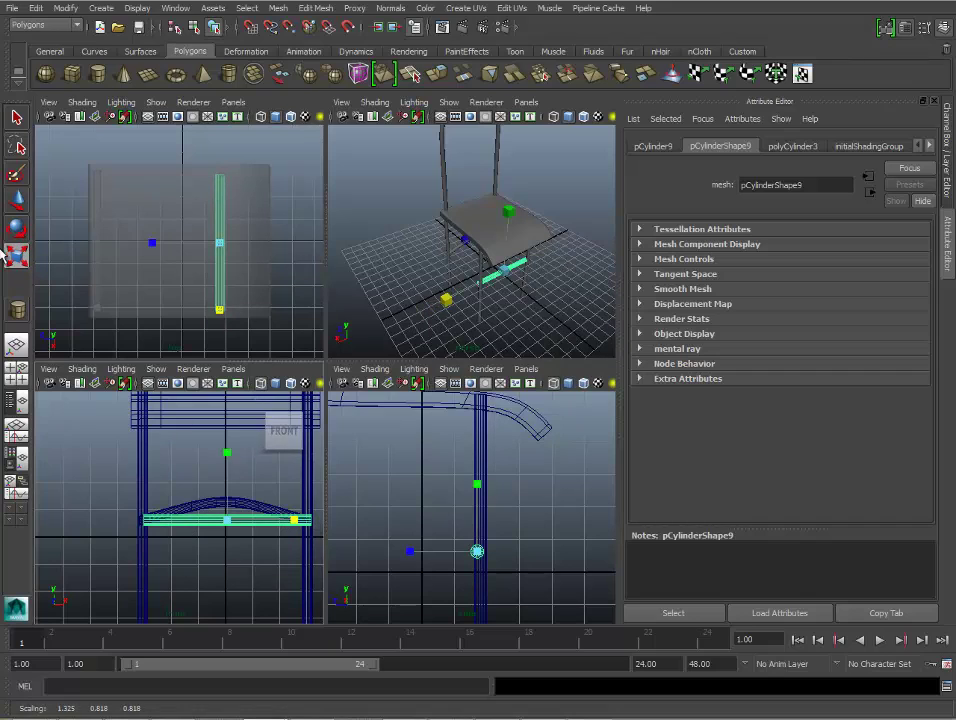
pyautogui.click(20, 200)
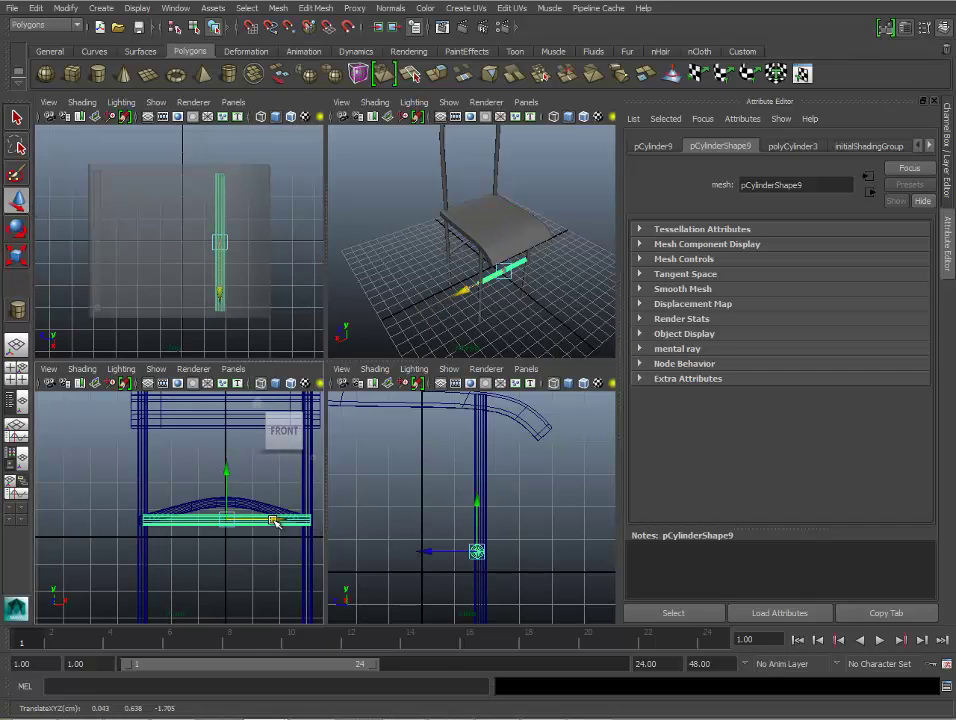
pyautogui.moveTo(425, 549); pyautogui.dragTo(433, 555)
# Fine-tune the crossbar's thickness, length and sideways position.
pyautogui.click(16, 259)
pyautogui.moveTo(229, 521); pyautogui.dragTo(209, 528)
pyautogui.moveTo(290, 517); pyautogui.dragTo(296, 521)
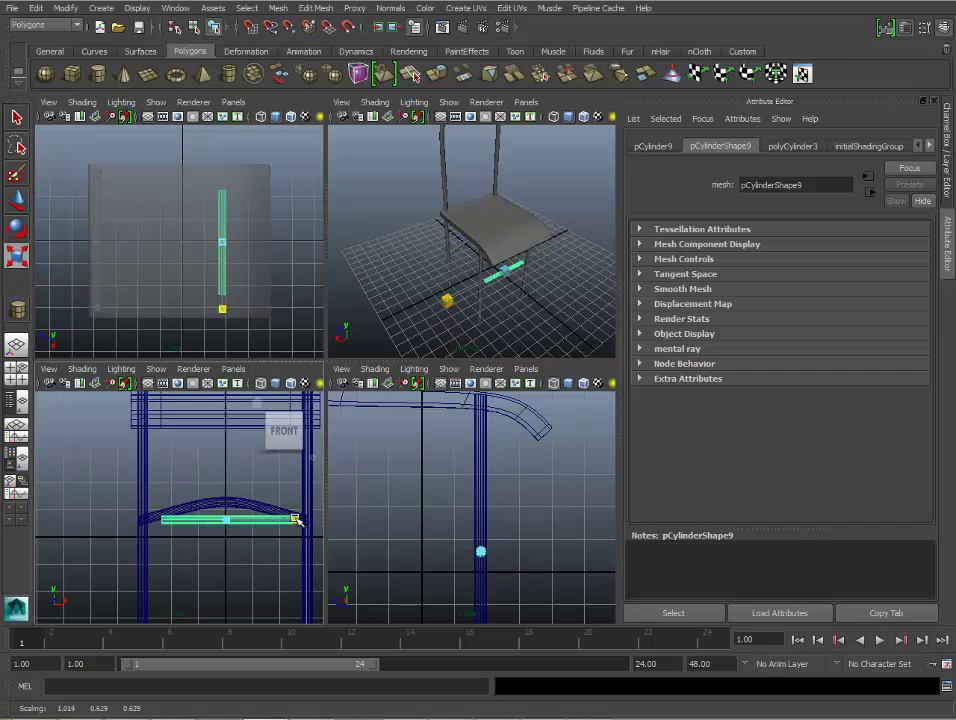
pyautogui.click(16, 200)
pyautogui.moveTo(278, 518); pyautogui.dragTo(275, 521)
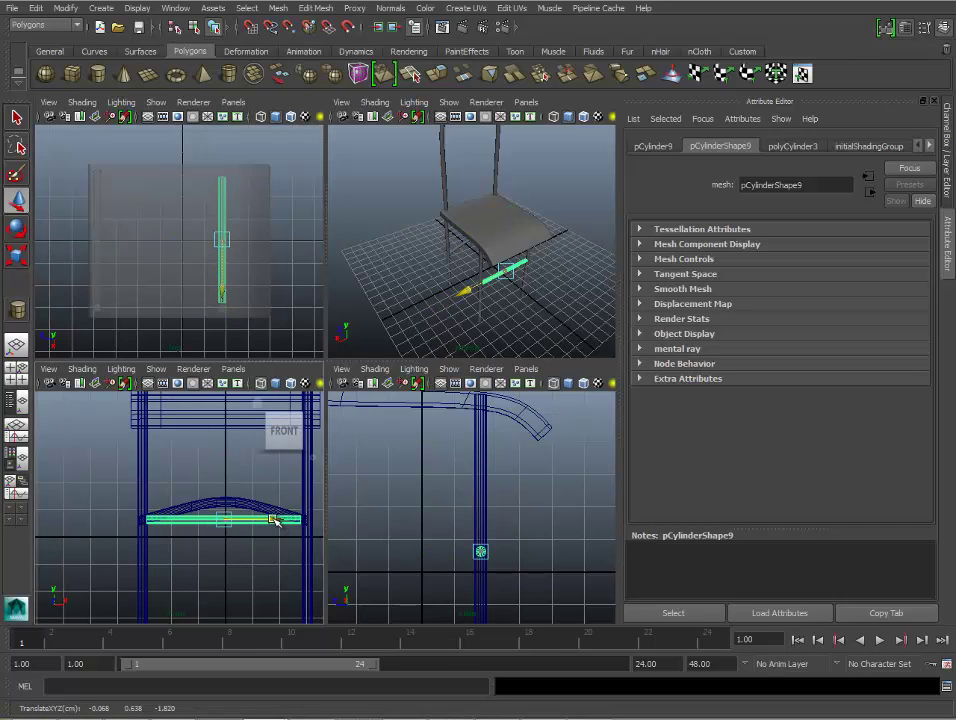
pyautogui.click(16, 255)
pyautogui.click(291, 521)
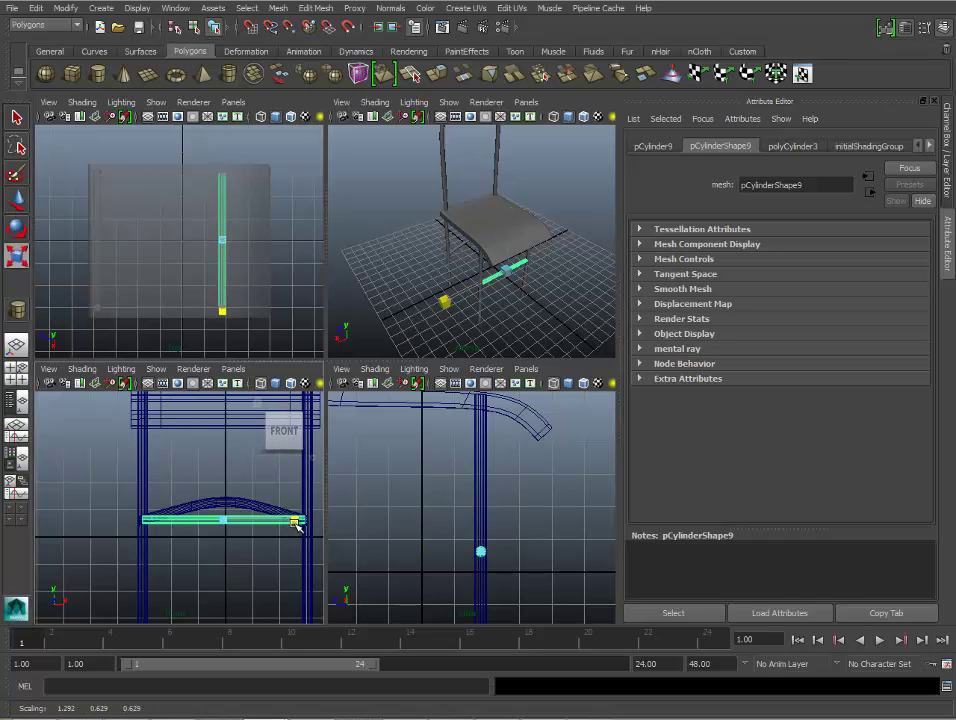
# Orbit the perspective view to check the crossbar, then reselect it.
pyautogui.keyDown('alt'); pyautogui.moveTo(559, 286); pyautogui.dragTo(480, 246); pyautogui.keyUp('alt')
pyautogui.click(400, 295)
pyautogui.moveTo(405, 284)
pyautogui.keyDown('alt'); pyautogui.mouseDown()
pyautogui.moveTo(513, 278)
pyautogui.moveTo(489, 241)
pyautogui.mouseUp(); pyautogui.keyUp('alt')
pyautogui.click(489, 237)
# Frame the crossbar in the perspective and front views and zoom in on its end.
pyautogui.press('f')
pyautogui.scroll(-3, 150, 528)
pyautogui.press('f')
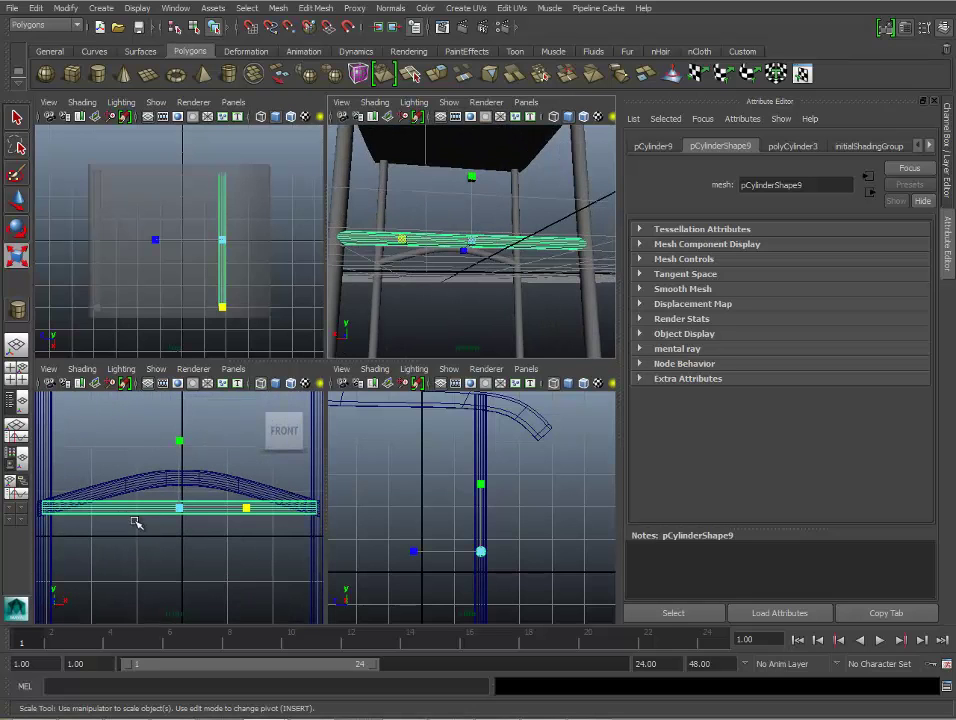
pyautogui.scroll(-3, 38, 503)
pyautogui.scroll(5, 38, 503)
pyautogui.press('f')
pyautogui.scroll(2, 209, 511)
pyautogui.scroll(2, 209, 511)
pyautogui.scroll(2, 210, 513)
pyautogui.scroll(2, 209, 513)
pyautogui.keyDown('alt'); pyautogui.moveTo(243, 523); pyautogui.dragTo(40, 505, button='middle'); pyautogui.keyUp('alt')
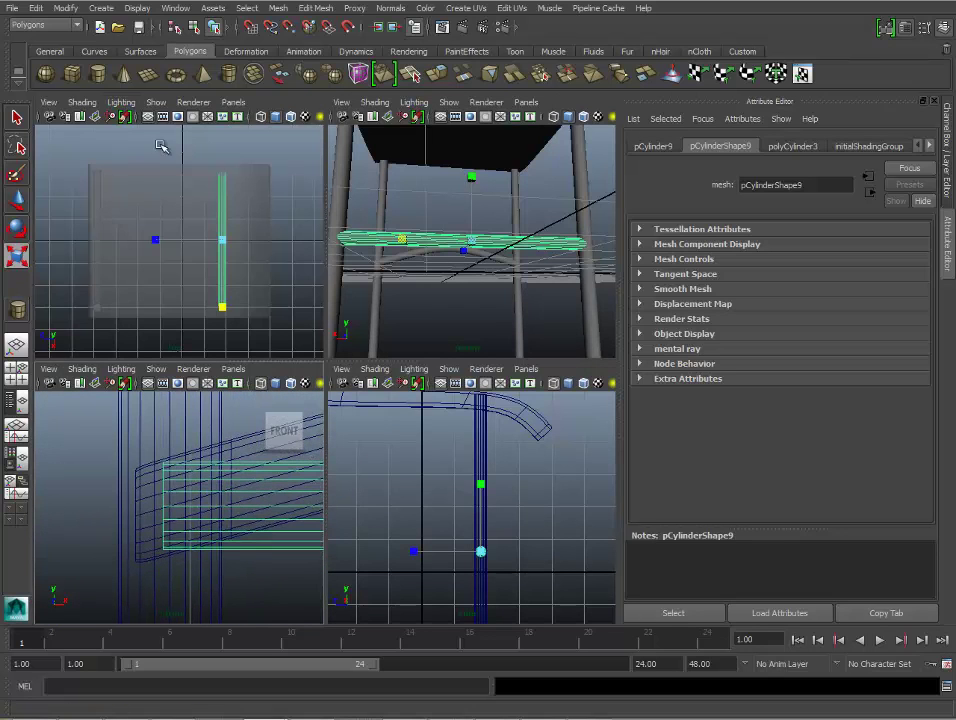
# Insert edge loops near the crossbar's end with Edit Mesh > Insert Edge Loop Tool.
pyautogui.click(319, 8)
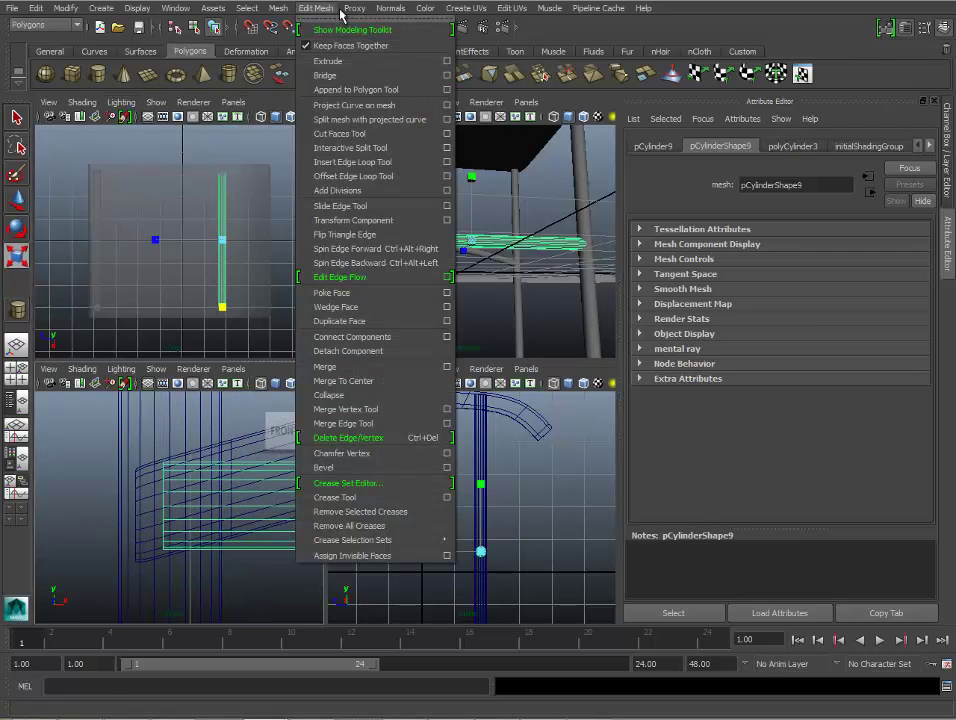
pyautogui.click(352, 163)
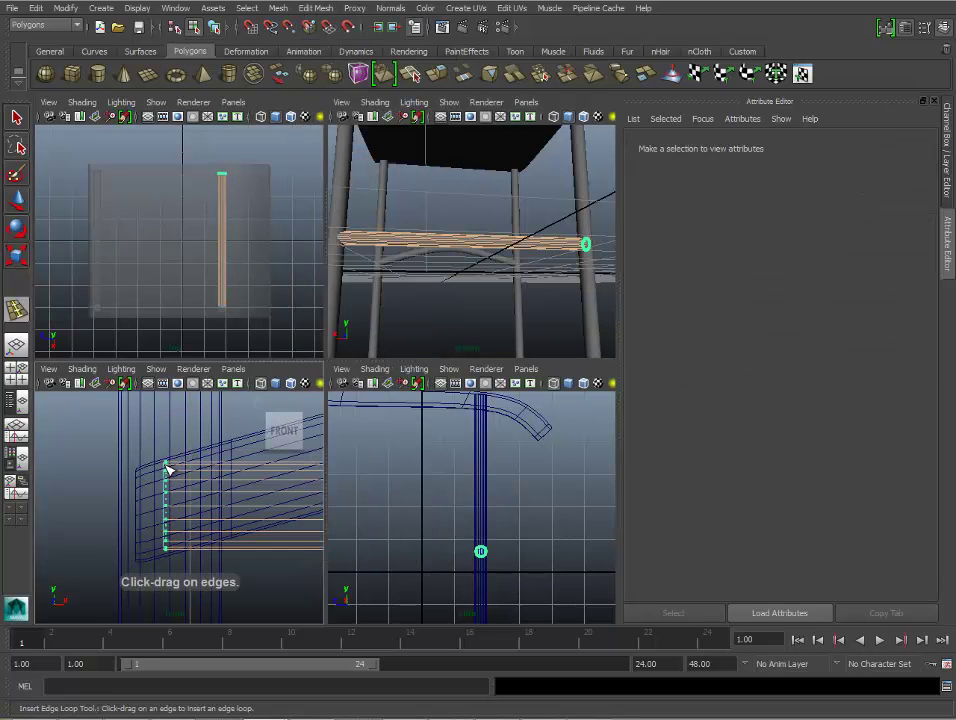
pyautogui.click(168, 470)
pyautogui.scroll(2, 100, 489)
pyautogui.scroll(2, 181, 489)
pyautogui.scroll(2, 226, 494)
pyautogui.scroll(2, 236, 494)
pyautogui.scroll(2, 203, 498)
pyautogui.scroll(2, 94, 496)
pyautogui.scroll(1, 177, 513)
pyautogui.scroll(-2, 185, 512)
pyautogui.scroll(-2, 170, 508)
pyautogui.scroll(-2, 190, 495)
pyautogui.scroll(-2, 170, 505)
pyautogui.moveTo(110, 560); pyautogui.dragTo(116, 562)
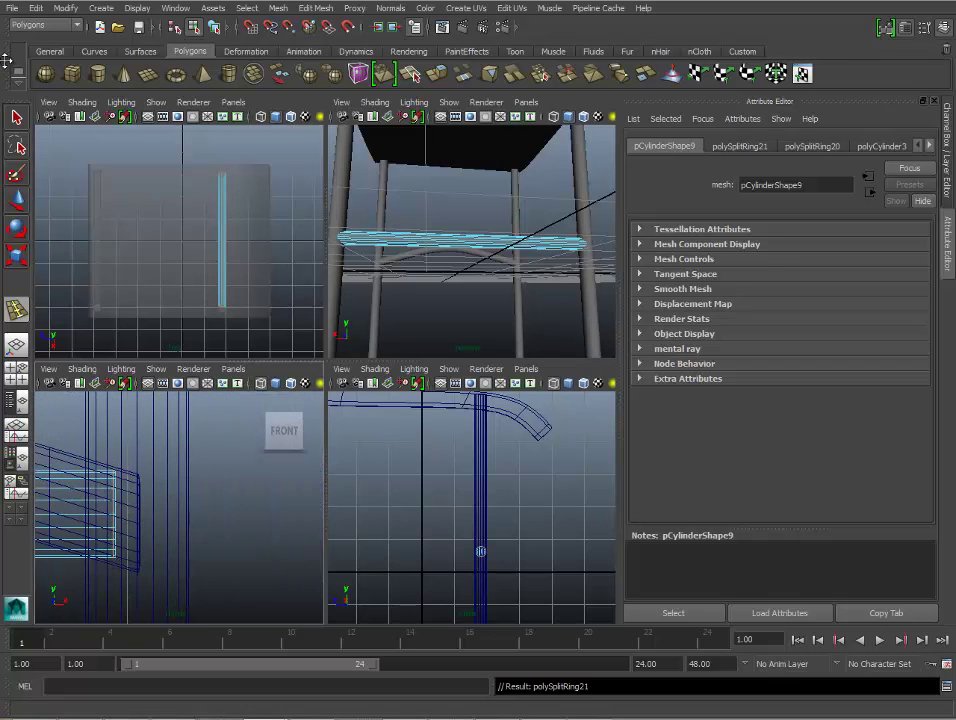
pyautogui.press('q')
# Return to object selection, deselect the crossbar and pull back to see the whole chair.
pyautogui.moveTo(442, 251); pyautogui.dragTo(504, 224, button='right')
pyautogui.click(484, 248)
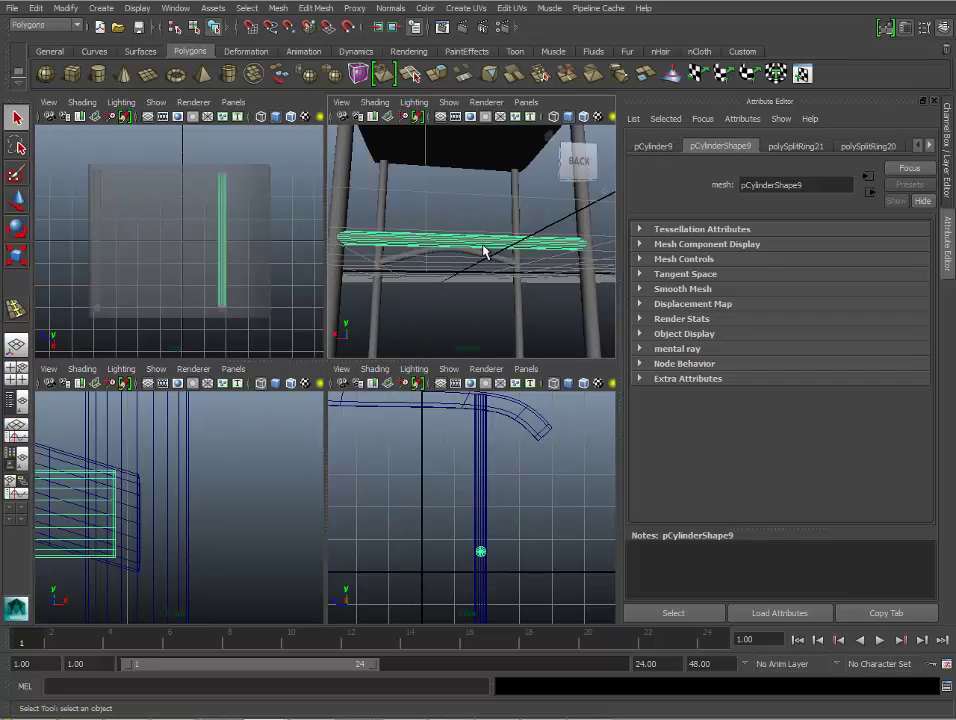
pyautogui.click(448, 323)
pyautogui.moveTo(413, 313)
pyautogui.keyDown('alt'); pyautogui.mouseDown()
pyautogui.moveTo(295, 316)
pyautogui.moveTo(406, 327)
pyautogui.mouseUp(); pyautogui.keyUp('alt')
pyautogui.moveTo(406, 327)
pyautogui.keyDown('alt'); pyautogui.mouseDown(button='right')
pyautogui.moveTo(416, 269)
pyautogui.moveTo(493, 249)
pyautogui.mouseUp(button='right'); pyautogui.keyUp('alt')
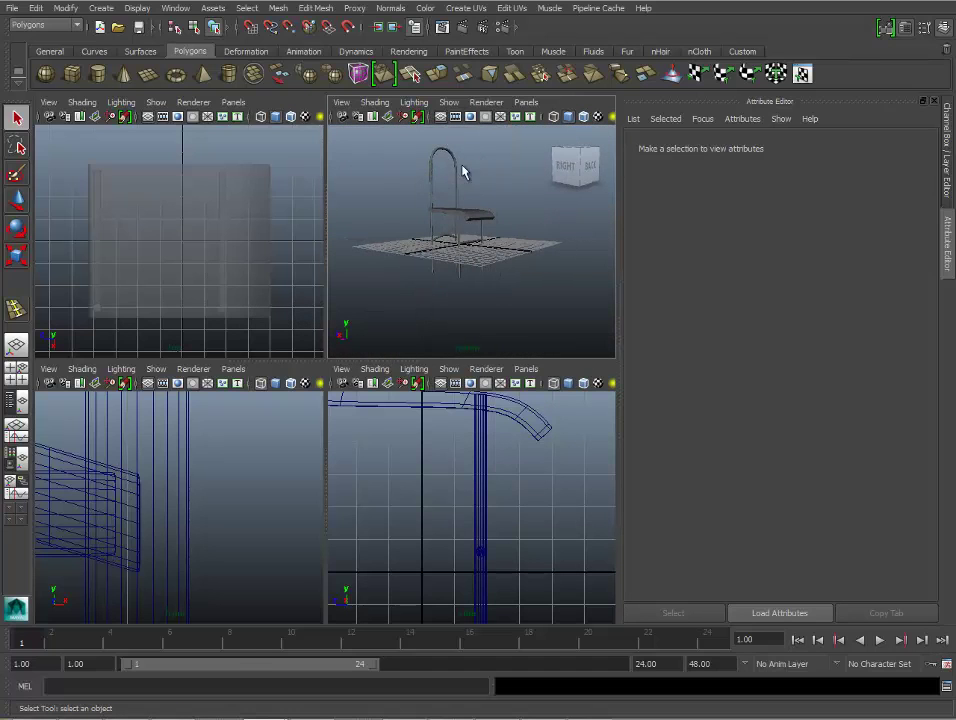
# Orbit low and centre the backrest arch in the front view, then arm Polygon Cube.
pyautogui.moveTo(425, 233)
pyautogui.keyDown('alt'); pyautogui.mouseDown()
pyautogui.moveTo(454, 207)
pyautogui.moveTo(467, 213)
pyautogui.moveTo(450, 180)
pyautogui.mouseUp(); pyautogui.keyUp('alt')
pyautogui.scroll(-5, 190, 477)
pyautogui.keyDown('alt'); pyautogui.moveTo(171, 452); pyautogui.dragTo(203, 534, button='middle'); pyautogui.keyUp('alt')
pyautogui.scroll(-2, 185, 477)
pyautogui.scroll(2, 185, 477)
pyautogui.scroll(3, 185, 476)
pyautogui.scroll(-2, 185, 475)
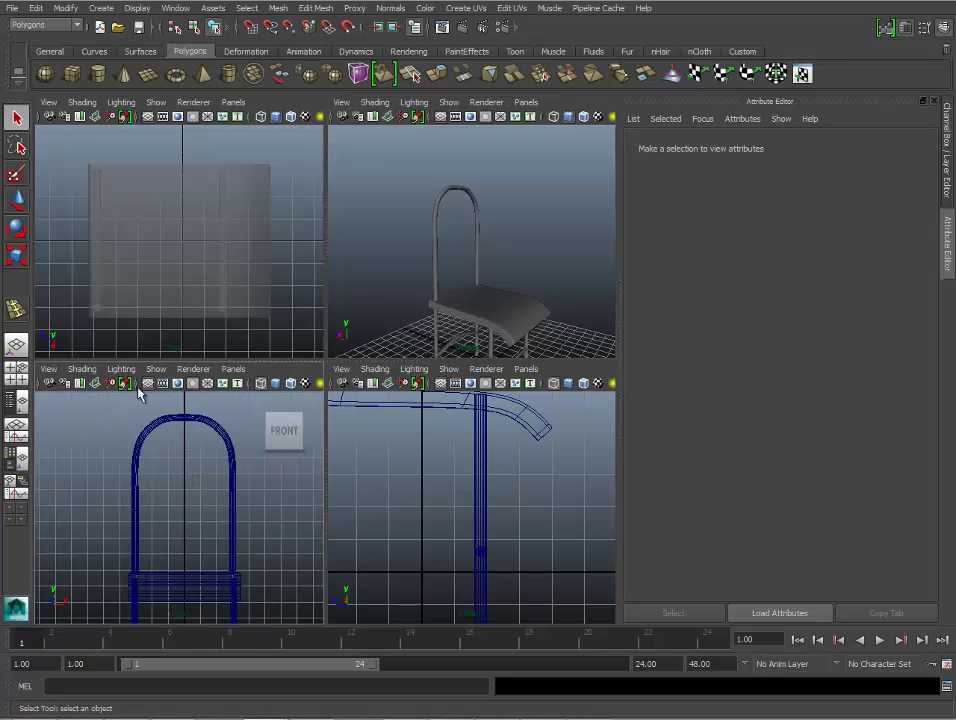
pyautogui.click(72, 73)
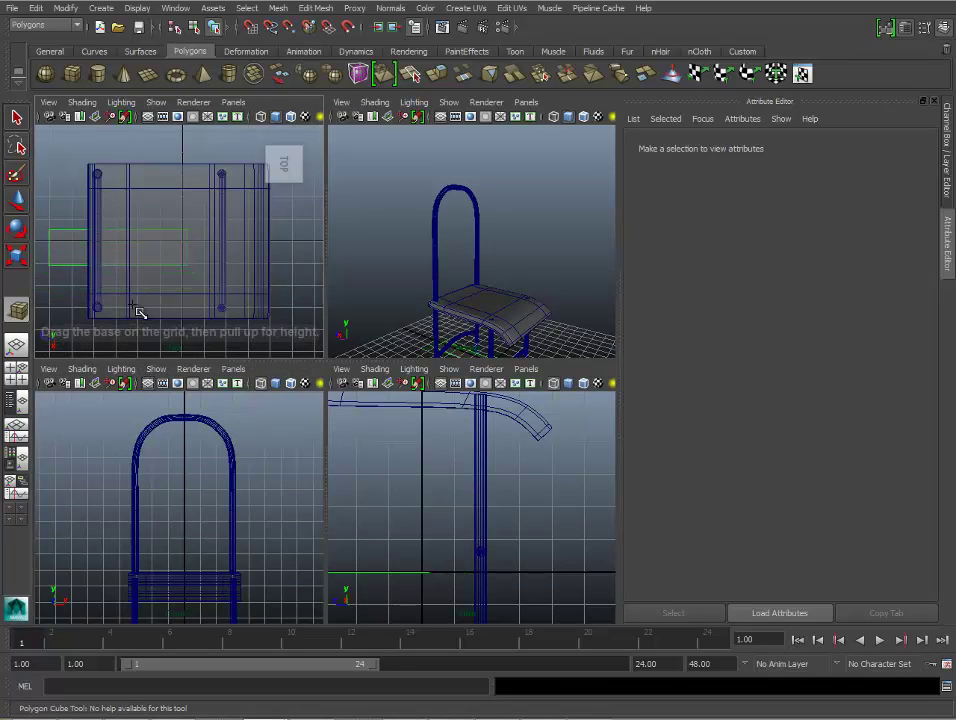
# Draw a box in the top view and rotate it around its vertical axis.
pyautogui.moveTo(65, 215); pyautogui.dragTo(153, 233)
pyautogui.moveTo(427, 271); pyautogui.dragTo(433, 256)
pyautogui.click(16, 229)
pyautogui.moveTo(158, 269); pyautogui.dragTo(36, 312)
pyautogui.moveTo(40, 222)
pyautogui.mouseDown()
pyautogui.moveTo(155, 162)
pyautogui.moveTo(156, 175)
pyautogui.mouseUp()
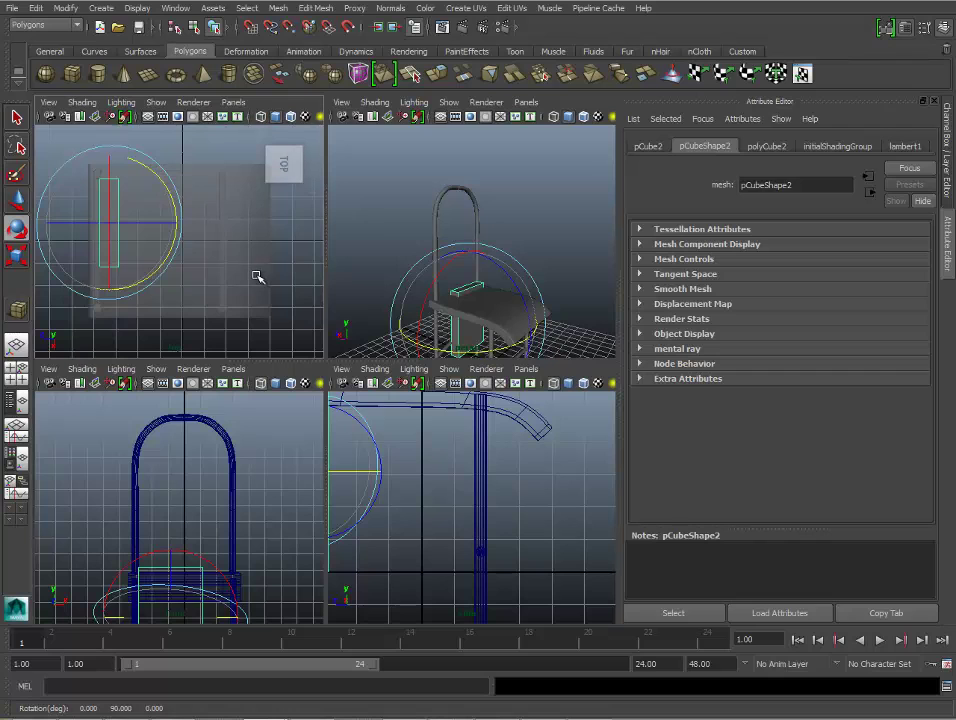
# Raise the cube up into the chair back and slide it sideways in the top view.
pyautogui.press('w')
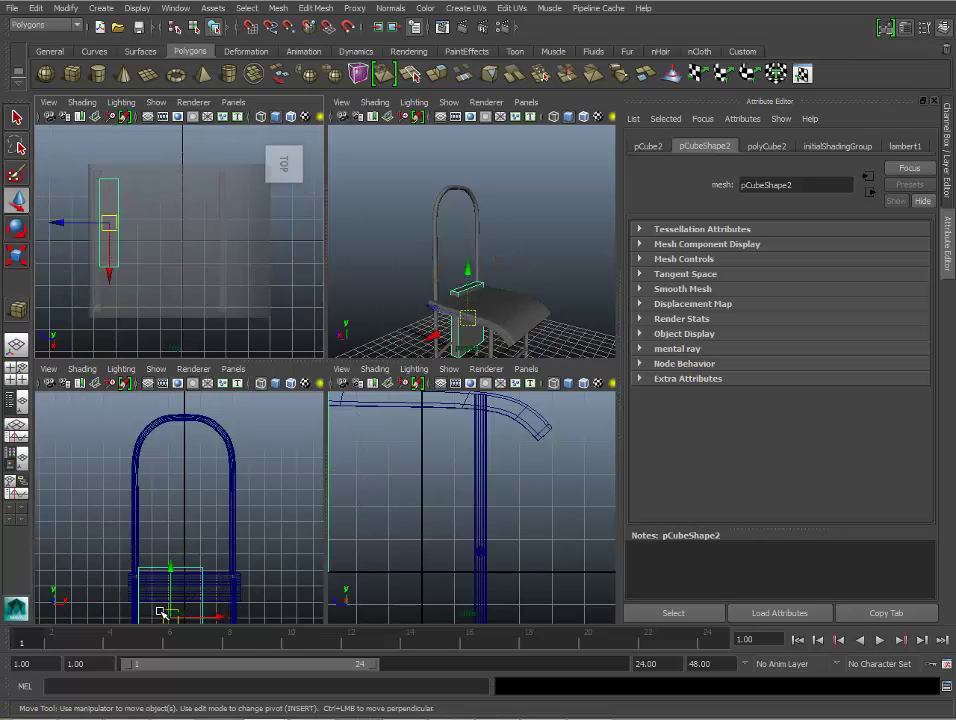
pyautogui.click(171, 615)
pyautogui.moveTo(171, 615); pyautogui.dragTo(186, 502)
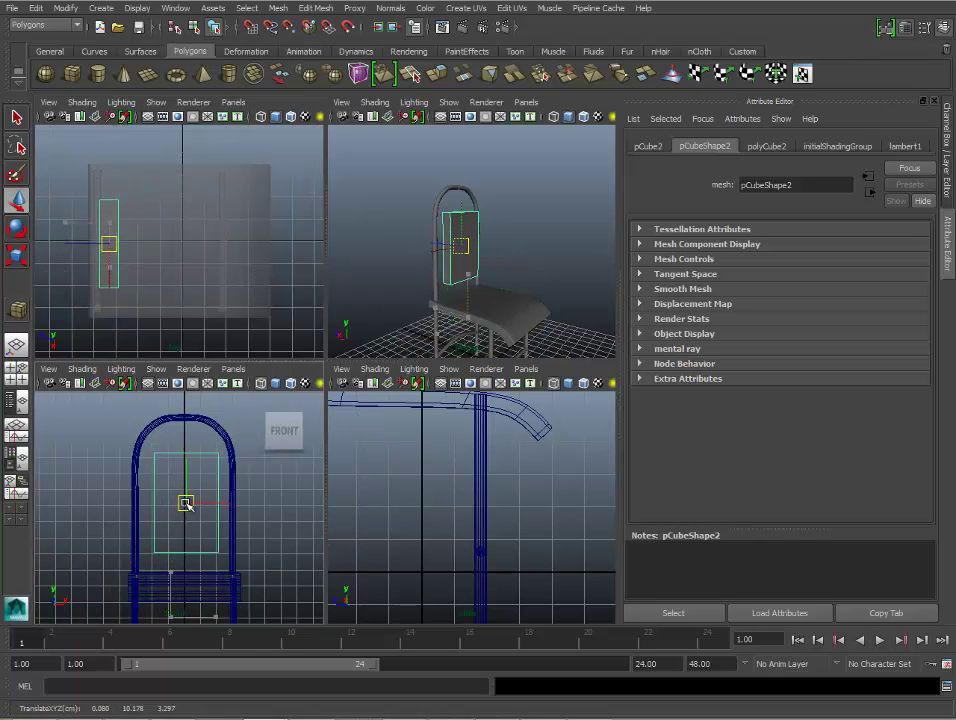
pyautogui.scroll(3, 227, 518)
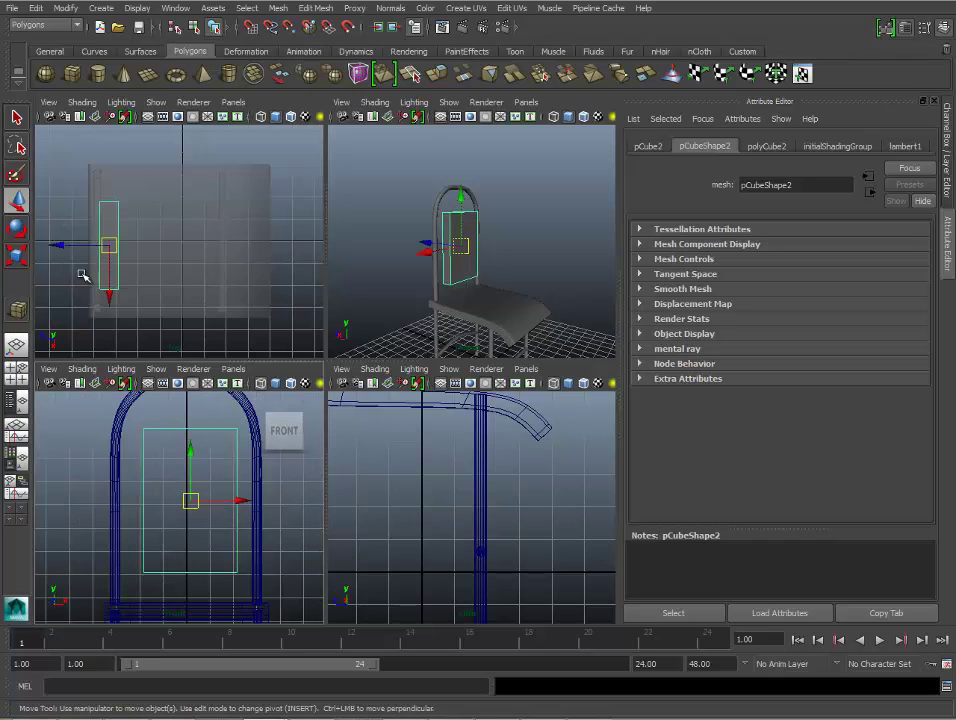
pyautogui.moveTo(62, 249); pyautogui.dragTo(55, 247)
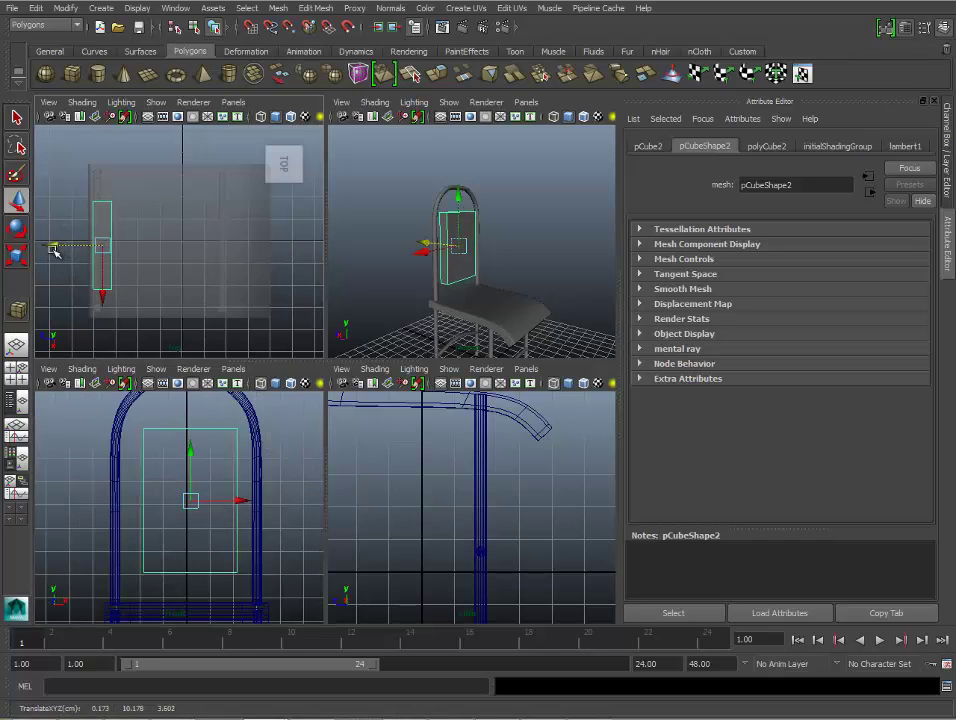
# Widen the cube to span the backrest, shorten it, and nudge it into place.
pyautogui.click(17, 257)
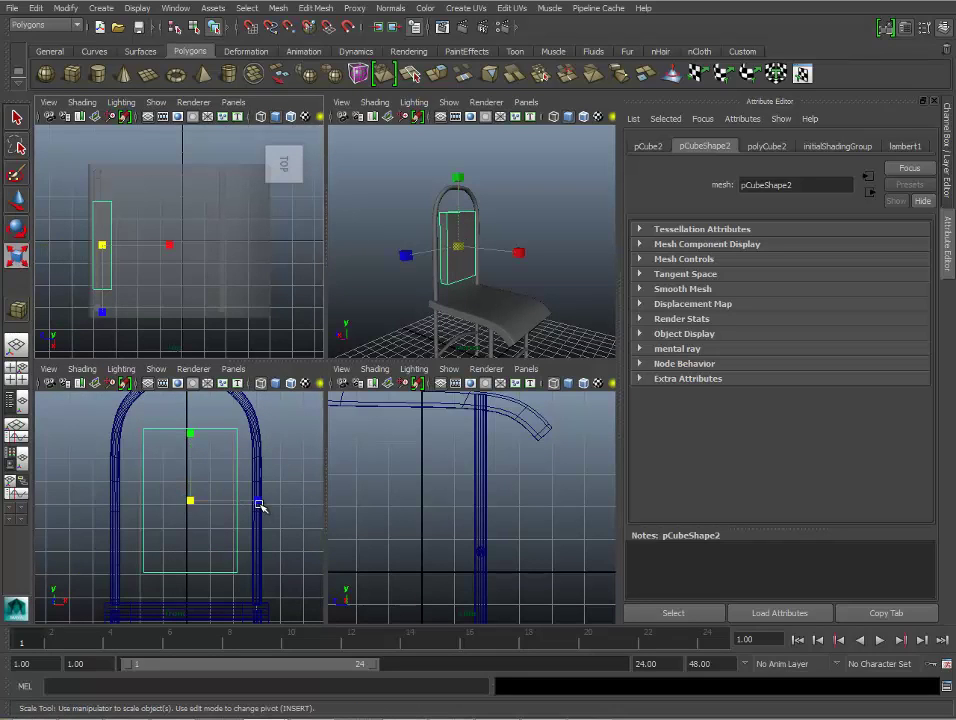
pyautogui.moveTo(258, 506); pyautogui.dragTo(258, 533)
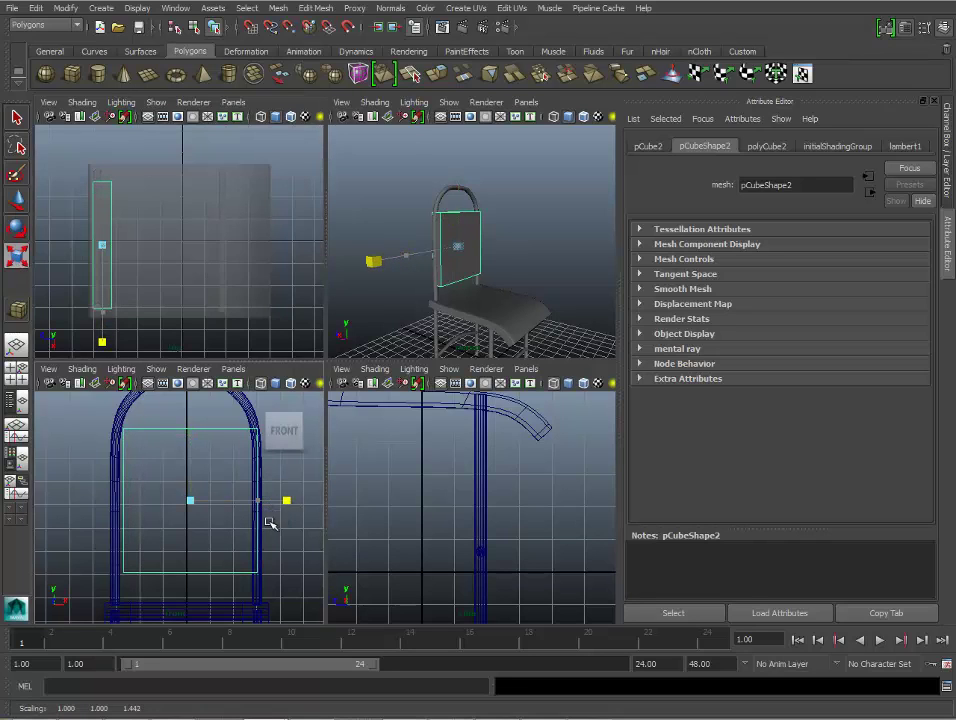
pyautogui.moveTo(191, 435); pyautogui.dragTo(192, 455)
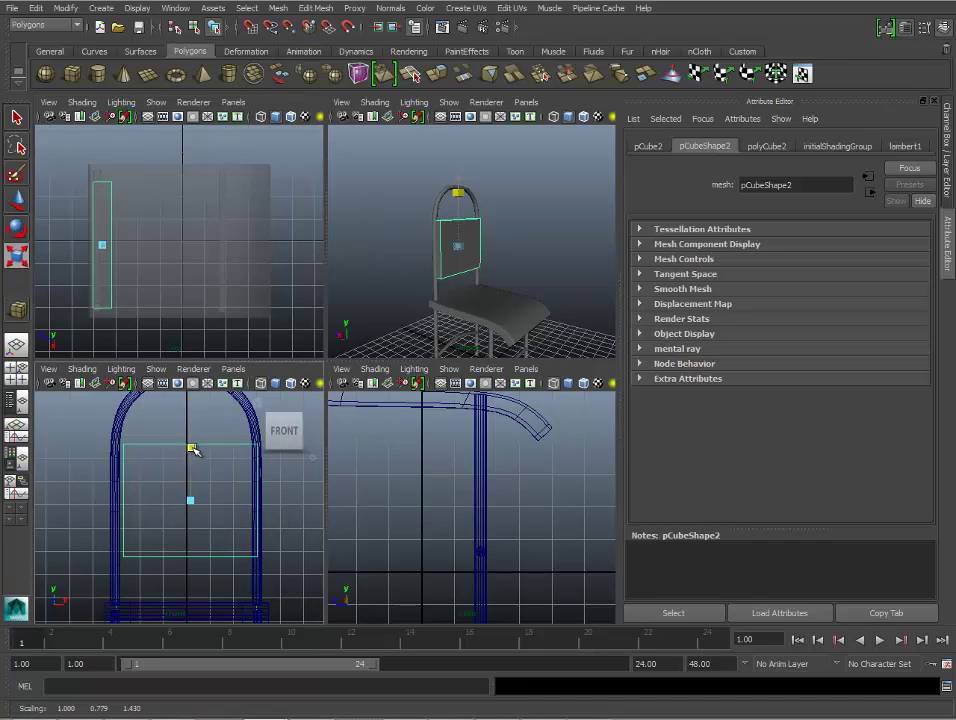
pyautogui.click(16, 201)
pyautogui.moveTo(235, 498); pyautogui.dragTo(232, 503)
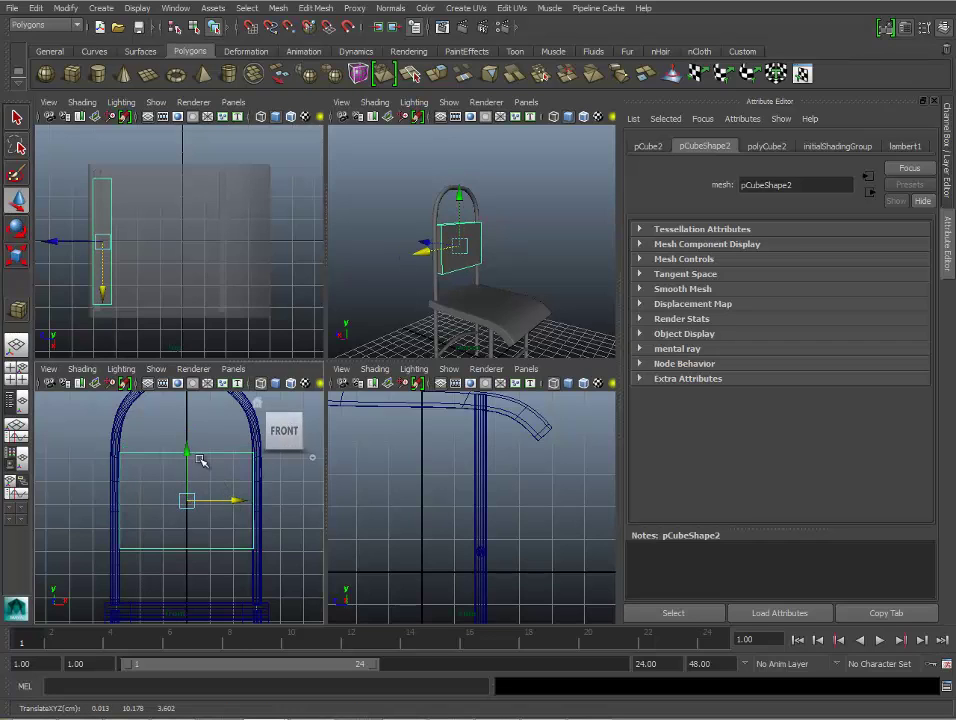
pyautogui.moveTo(188, 452); pyautogui.dragTo(188, 442)
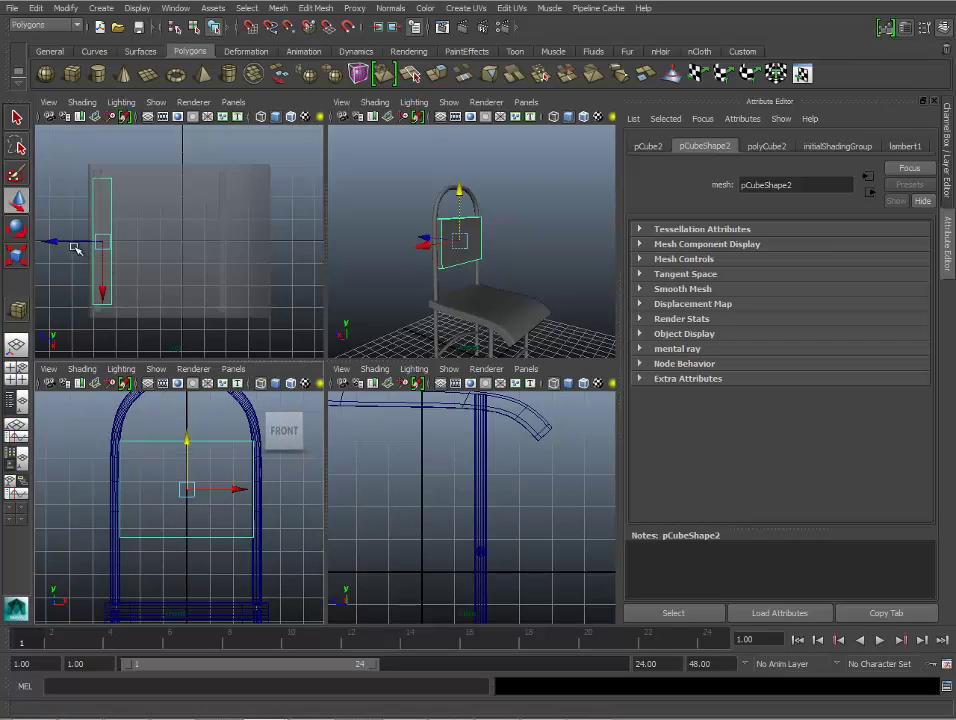
# Make the panel thinner and shift it to sit within the backrest frame.
pyautogui.click(17, 256)
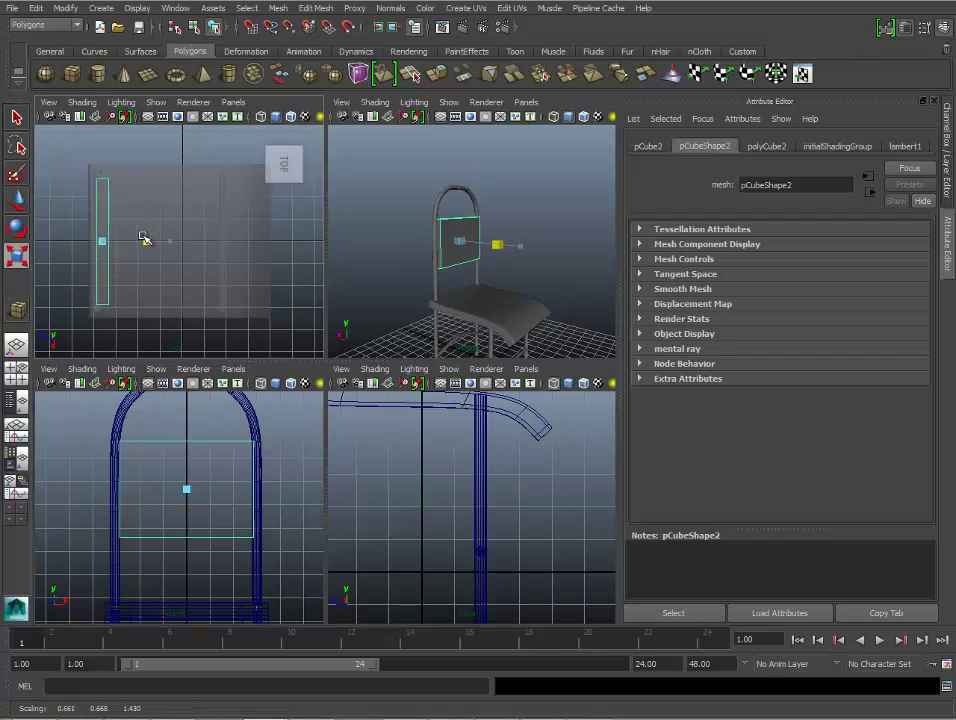
pyautogui.click(144, 240)
pyautogui.hotkey('ctrl', 'z')
pyautogui.click(168, 243)
pyautogui.click(20, 199)
pyautogui.moveTo(64, 244); pyautogui.dragTo(58, 241)
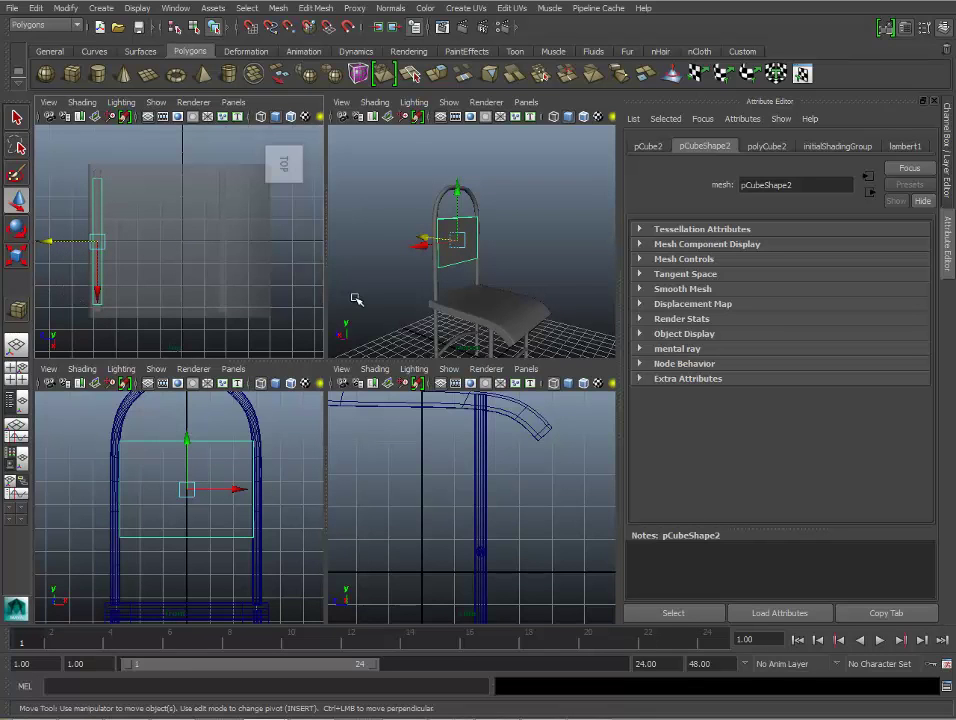
pyautogui.moveTo(391, 280)
pyautogui.keyDown('alt'); pyautogui.mouseDown()
pyautogui.moveTo(433, 241)
pyautogui.moveTo(401, 258)
pyautogui.moveTo(545, 250)
pyautogui.moveTo(437, 267)
pyautogui.mouseUp(); pyautogui.keyUp('alt')
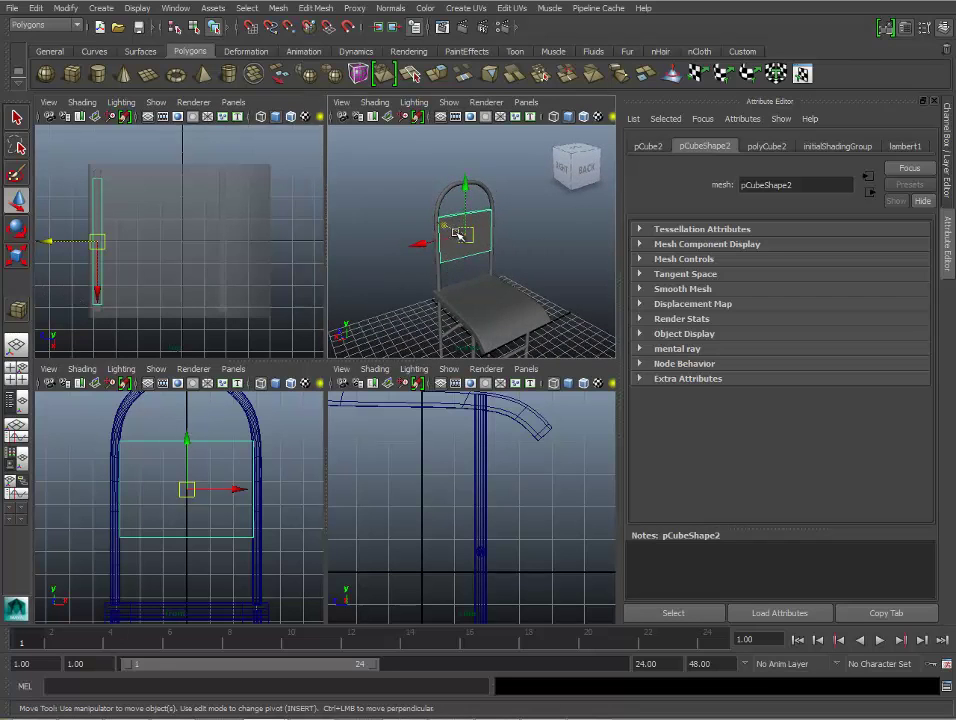
pyautogui.keyDown('alt'); pyautogui.moveTo(141, 441); pyautogui.dragTo(145, 481, button='middle'); pyautogui.keyUp('alt')
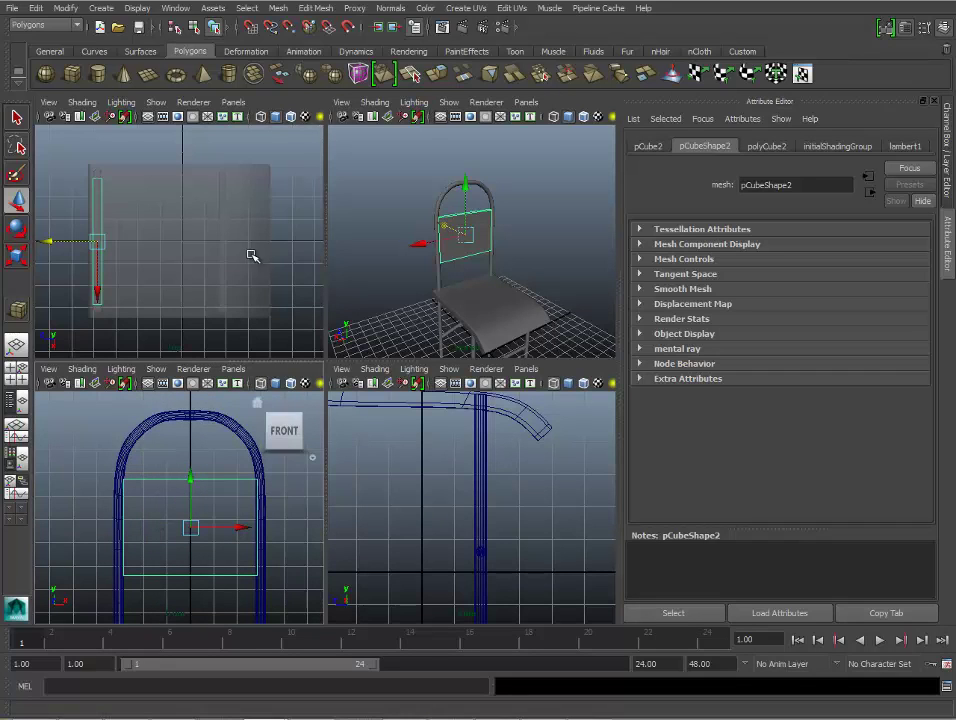
# Insert vertical edge loops across the back panel, including one at its centre.
pyautogui.click(315, 7)
pyautogui.click(341, 162)
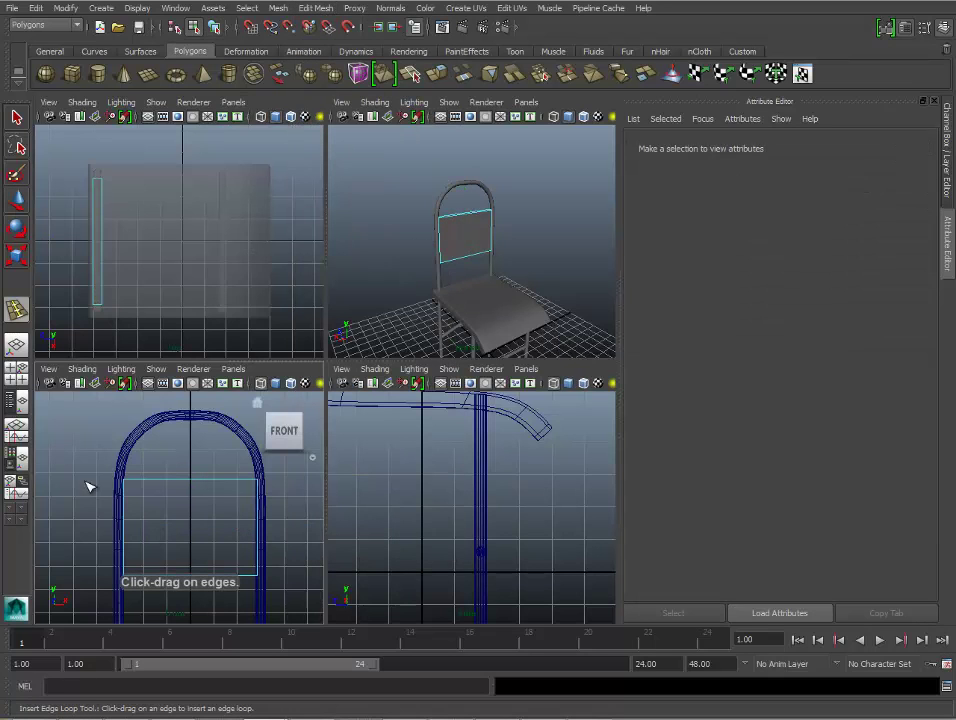
pyautogui.click(157, 487)
pyautogui.moveTo(229, 484); pyautogui.dragTo(221, 486)
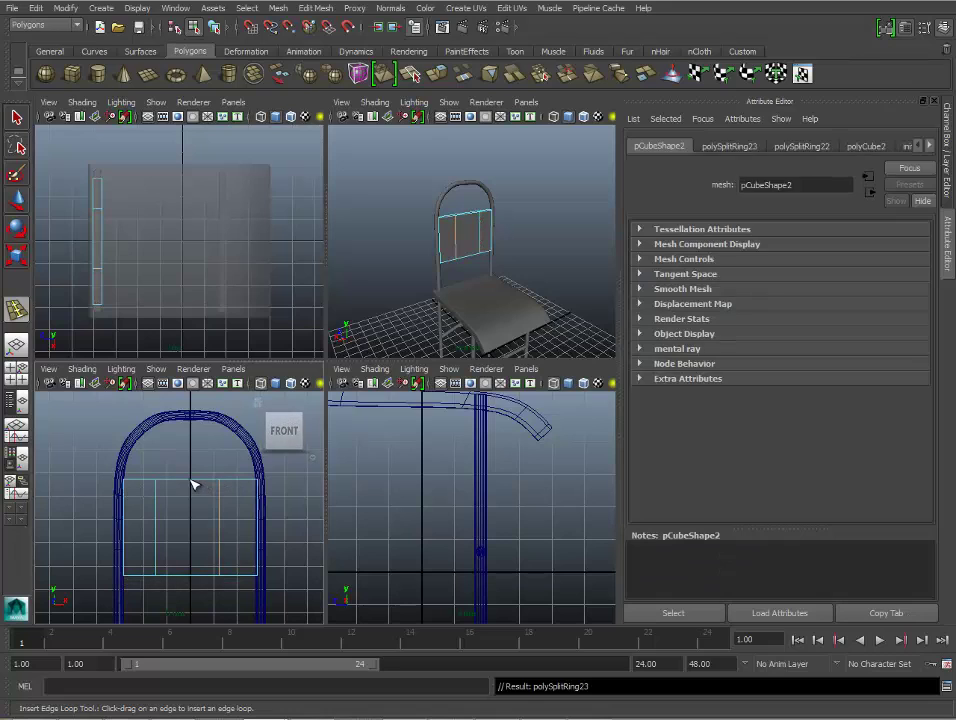
pyautogui.click(190, 484)
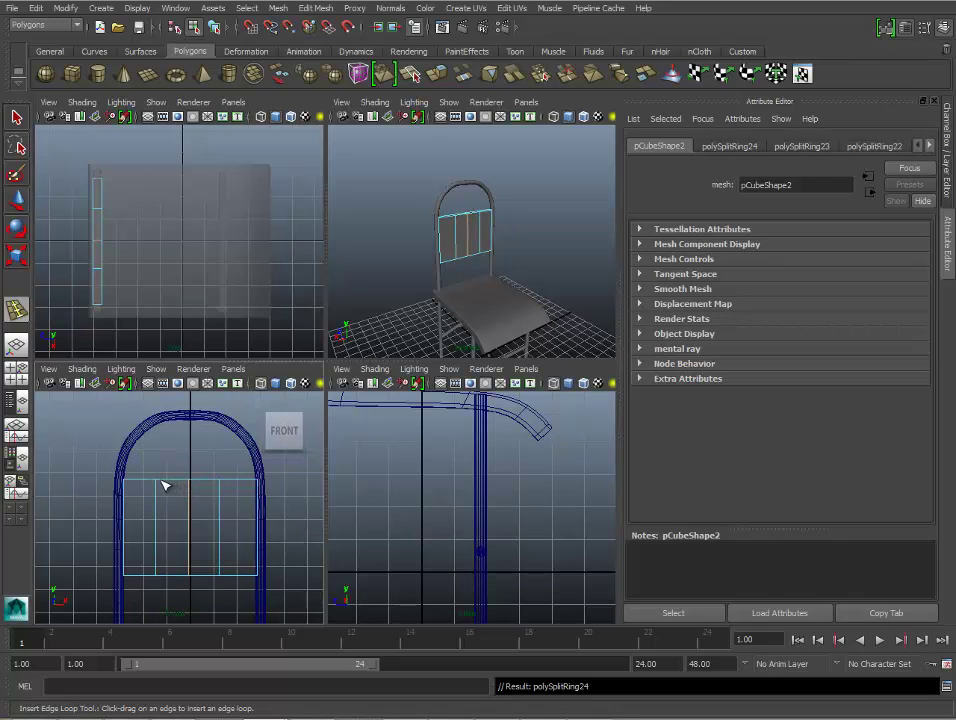
pyautogui.click(246, 485)
pyautogui.click(246, 485)
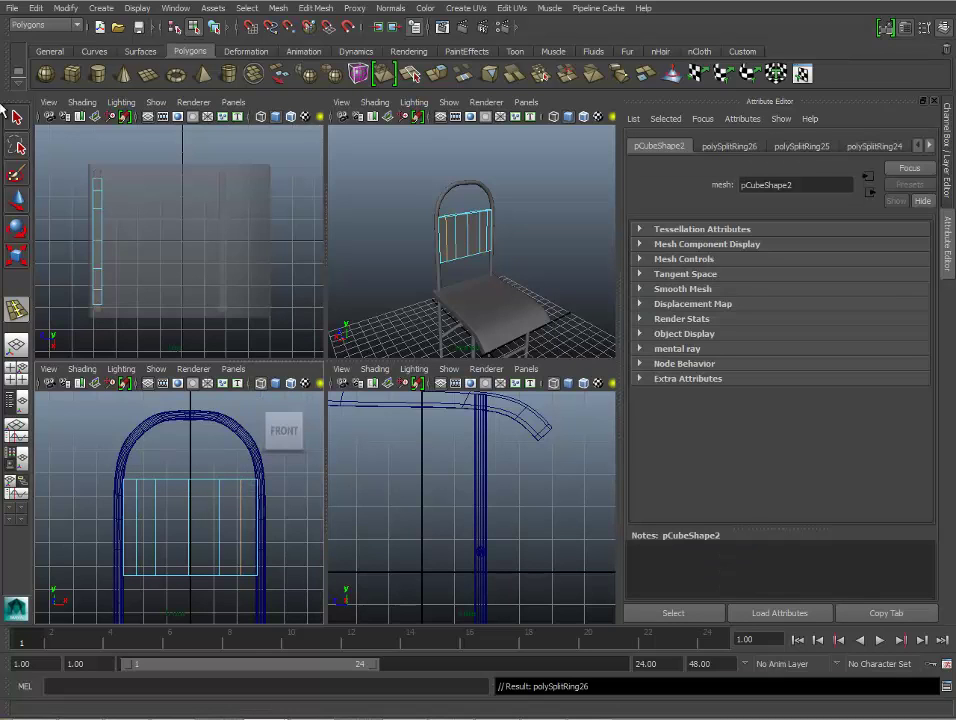
pyautogui.click(17, 120)
# In vertex mode, raise the back panel's top-left corner vertex onto the arch.
pyautogui.rightClick(167, 511)
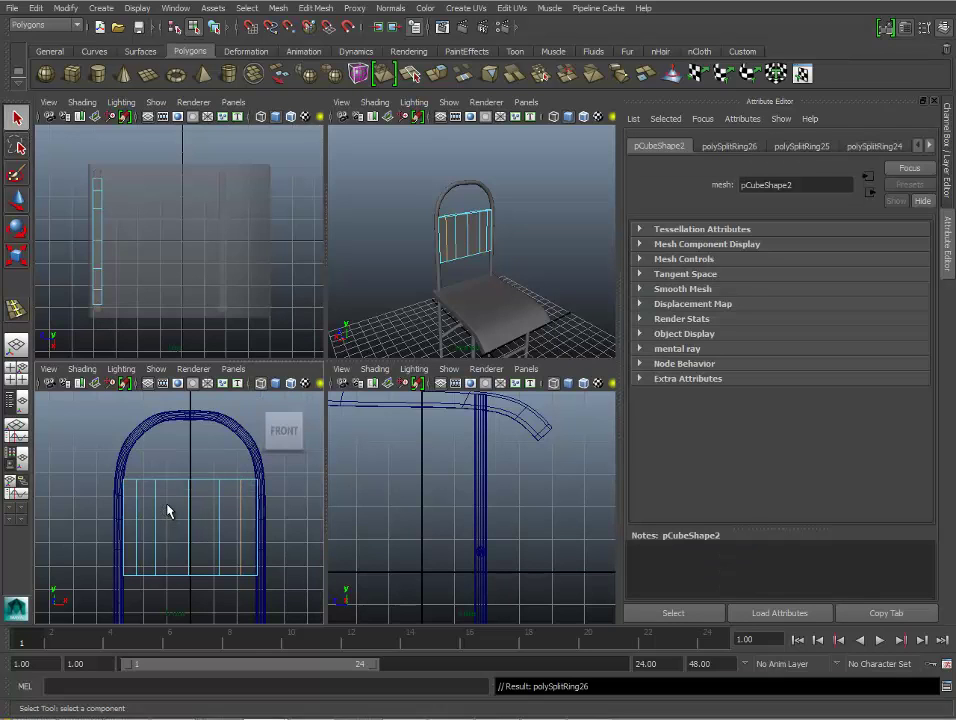
pyautogui.moveTo(186, 507); pyautogui.dragTo(150, 420, button='right')
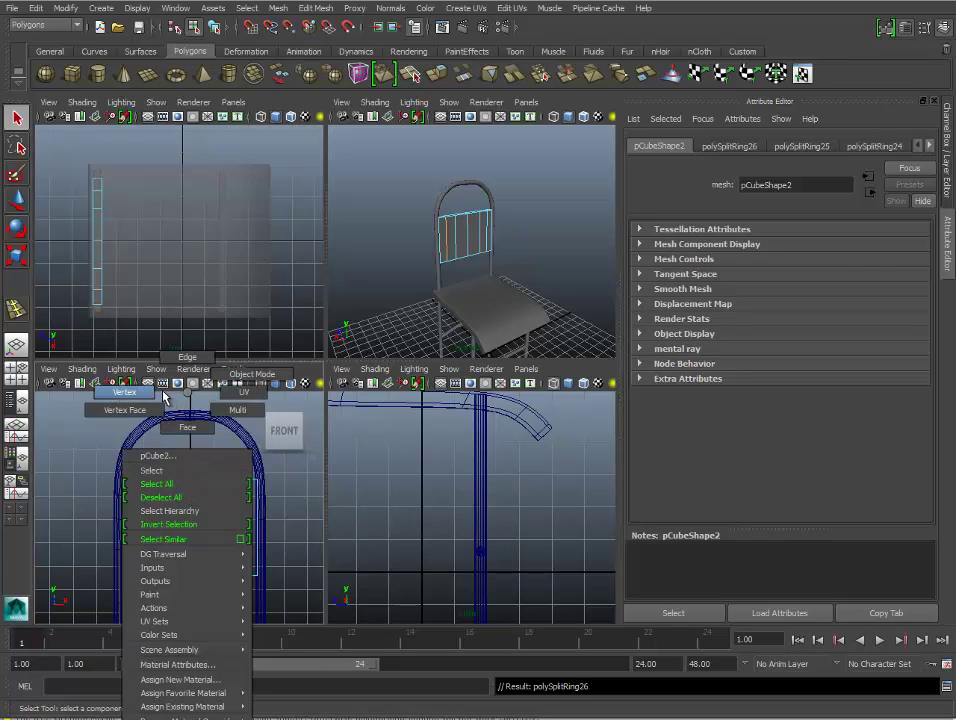
pyautogui.click(138, 479)
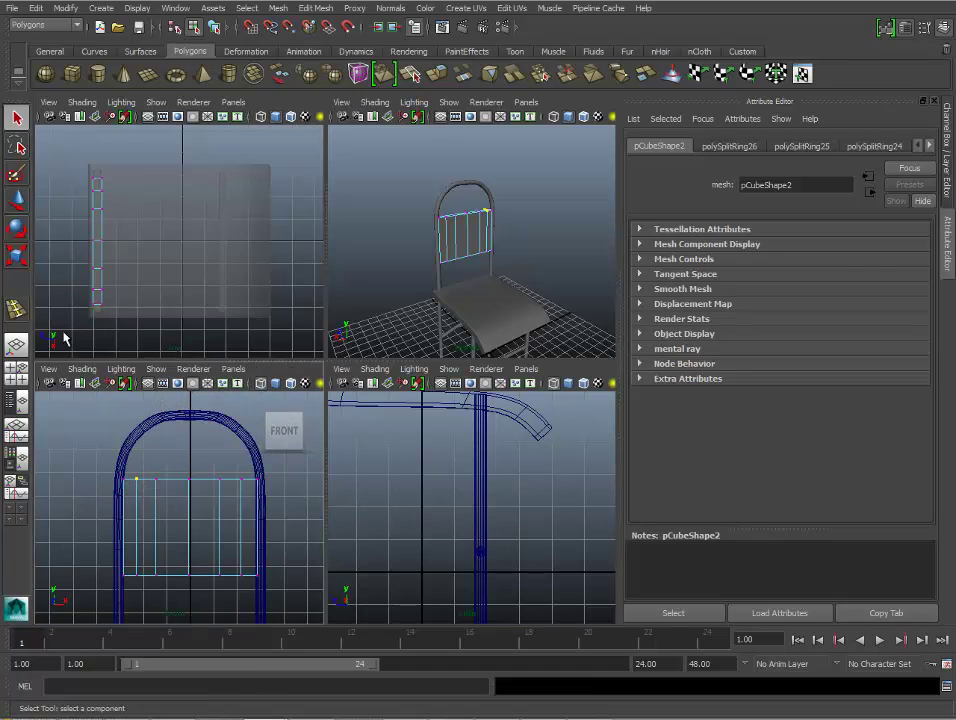
pyautogui.click(17, 200)
pyautogui.moveTo(135, 430)
pyautogui.mouseDown()
pyautogui.moveTo(130, 400)
pyautogui.moveTo(130, 450)
pyautogui.moveTo(148, 429)
pyautogui.mouseUp()
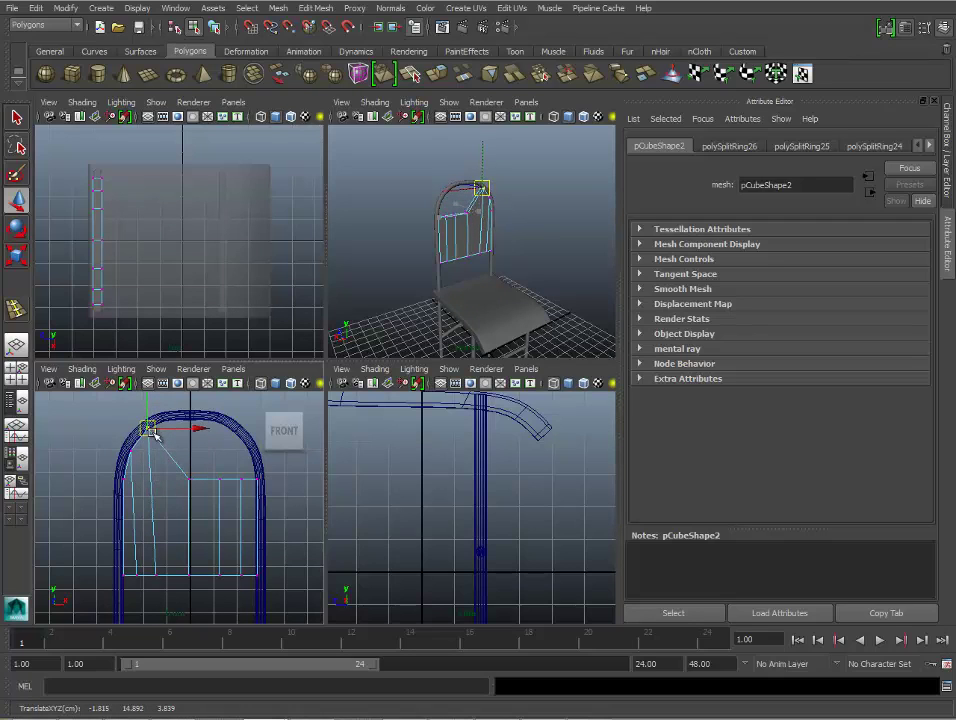
# Raise the panel's three remaining top vertices onto the arched frame.
pyautogui.click(190, 478)
pyautogui.moveTo(190, 478)
pyautogui.mouseDown()
pyautogui.moveTo(188, 424)
pyautogui.moveTo(166, 420)
pyautogui.mouseUp()
pyautogui.click(220, 480)
pyautogui.moveTo(220, 480)
pyautogui.mouseDown()
pyautogui.moveTo(193, 424)
pyautogui.moveTo(214, 428)
pyautogui.mouseUp()
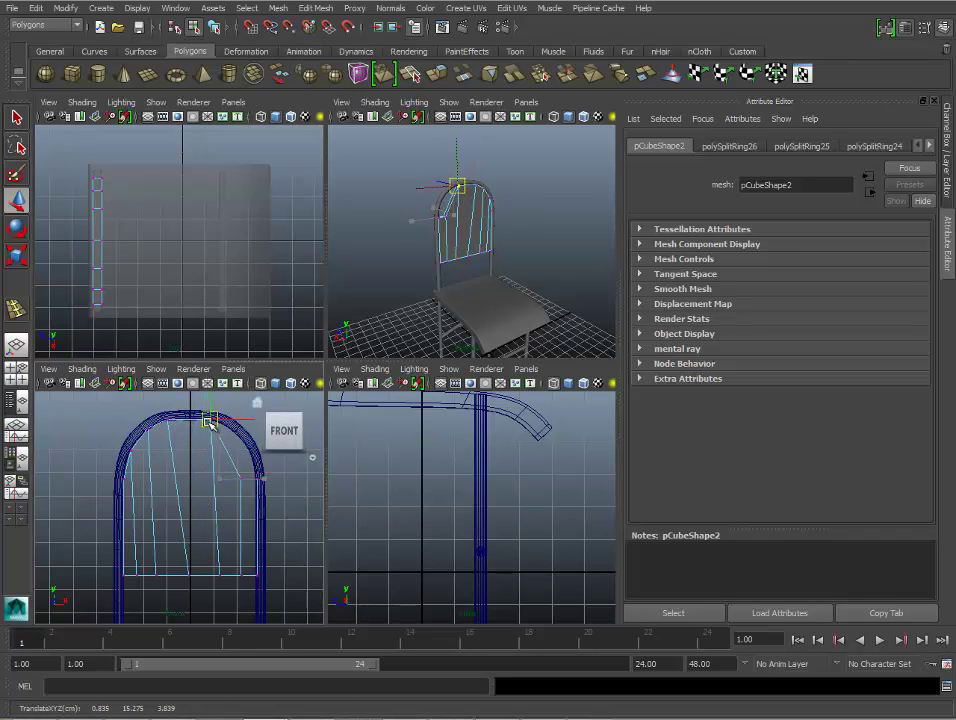
pyautogui.click(240, 479)
pyautogui.moveTo(240, 479); pyautogui.dragTo(240, 442)
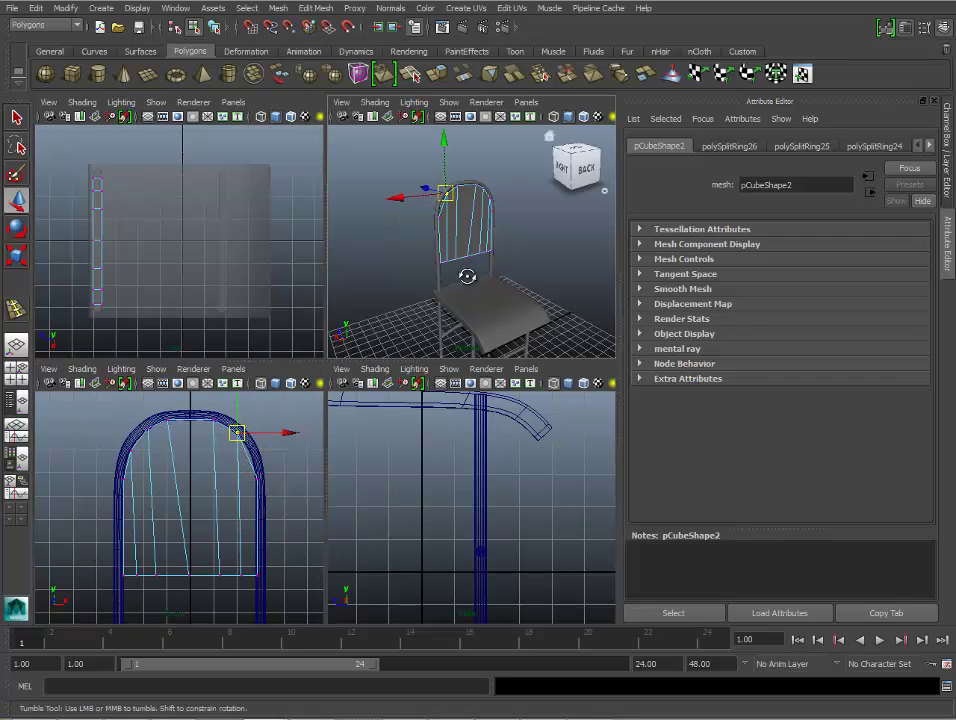
# Orbit around the chair's back, then begin inserting another edge loop in the front view.
pyautogui.moveTo(465, 273)
pyautogui.keyDown('alt'); pyautogui.mouseDown()
pyautogui.moveTo(390, 245)
pyautogui.moveTo(435, 270)
pyautogui.moveTo(400, 255)
pyautogui.mouseUp(); pyautogui.keyUp('alt')
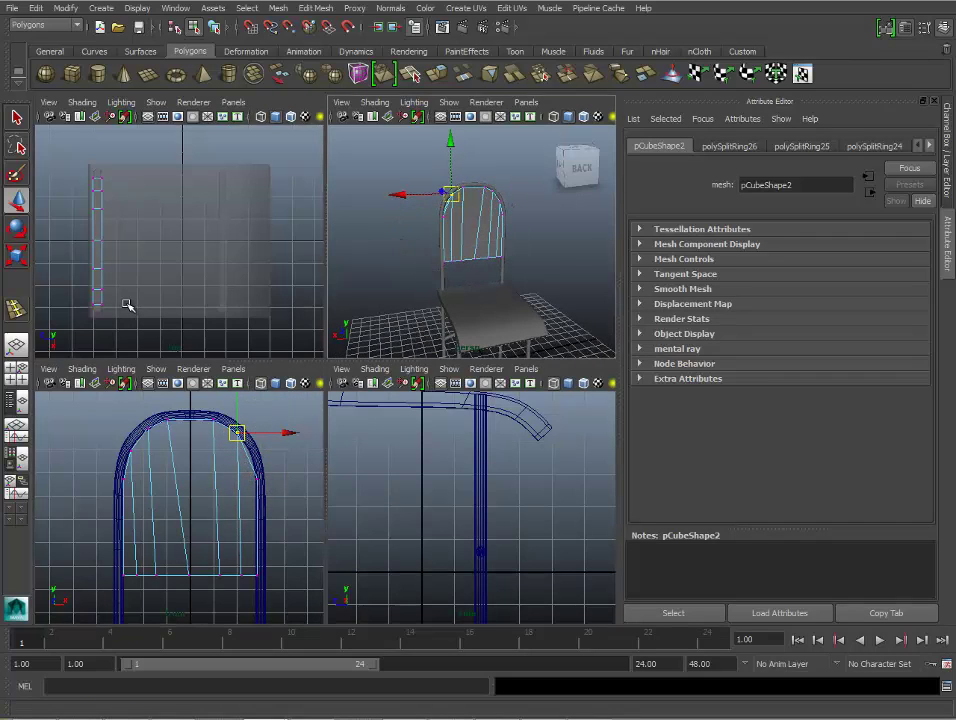
pyautogui.moveTo(474, 260)
pyautogui.keyDown('alt'); pyautogui.mouseDown()
pyautogui.moveTo(489, 269)
pyautogui.moveTo(420, 269)
pyautogui.mouseUp(); pyautogui.keyUp('alt')
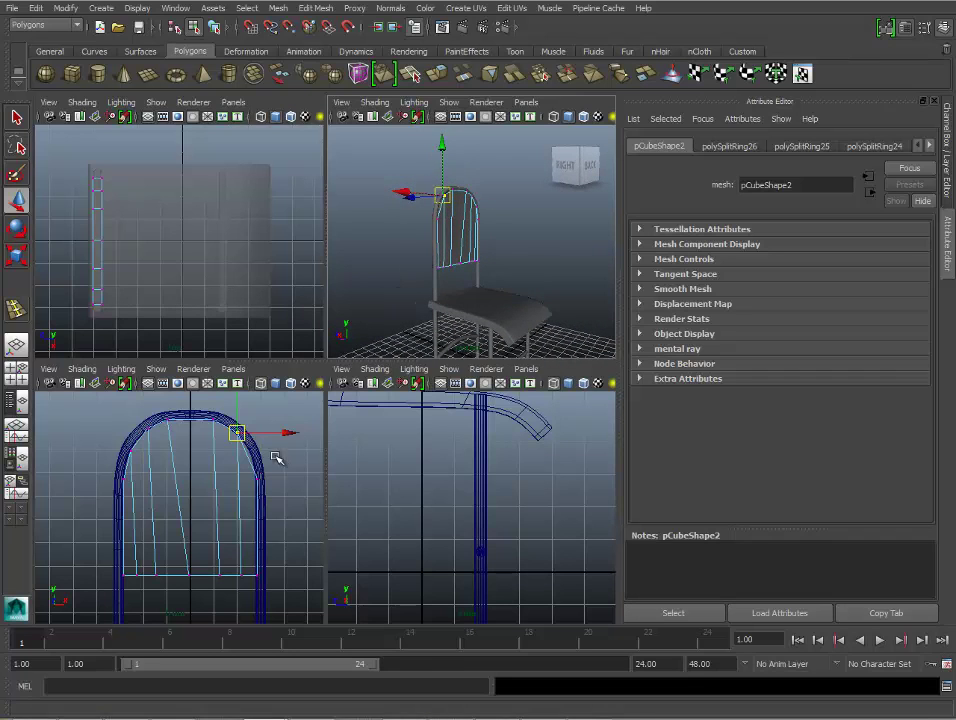
pyautogui.click(265, 452)
pyautogui.click(22, 384)
# Insert a vertical edge loop near the panel's left edge and select its edge loops.
pyautogui.click(250, 462)
pyautogui.press('q')
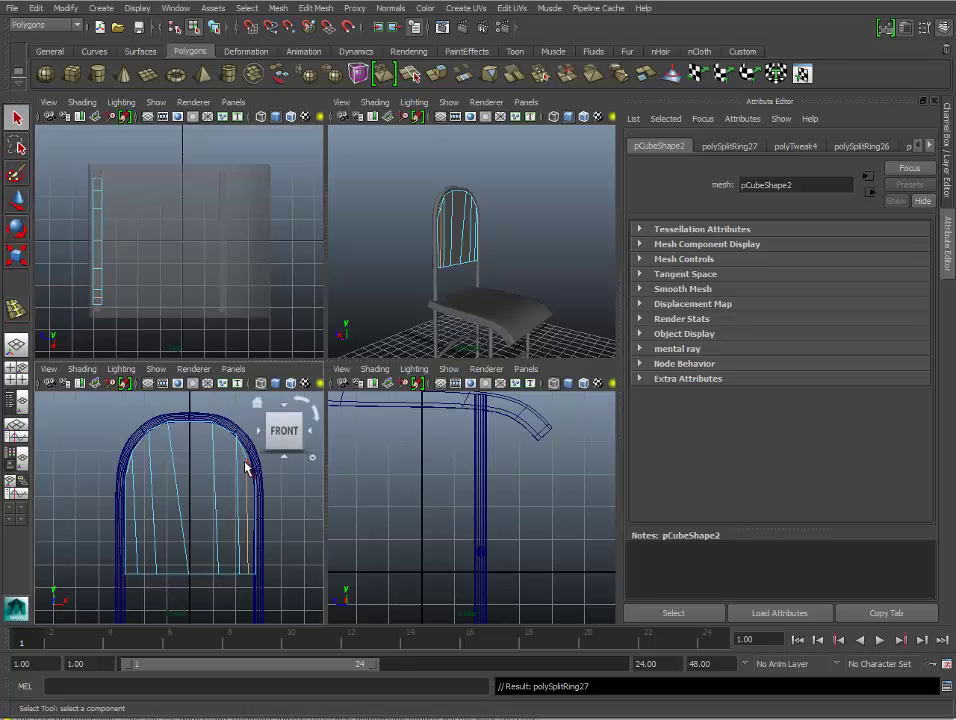
pyautogui.moveTo(248, 405); pyautogui.dragTo(245, 360, button='right')
pyautogui.doubleClick(243, 481)
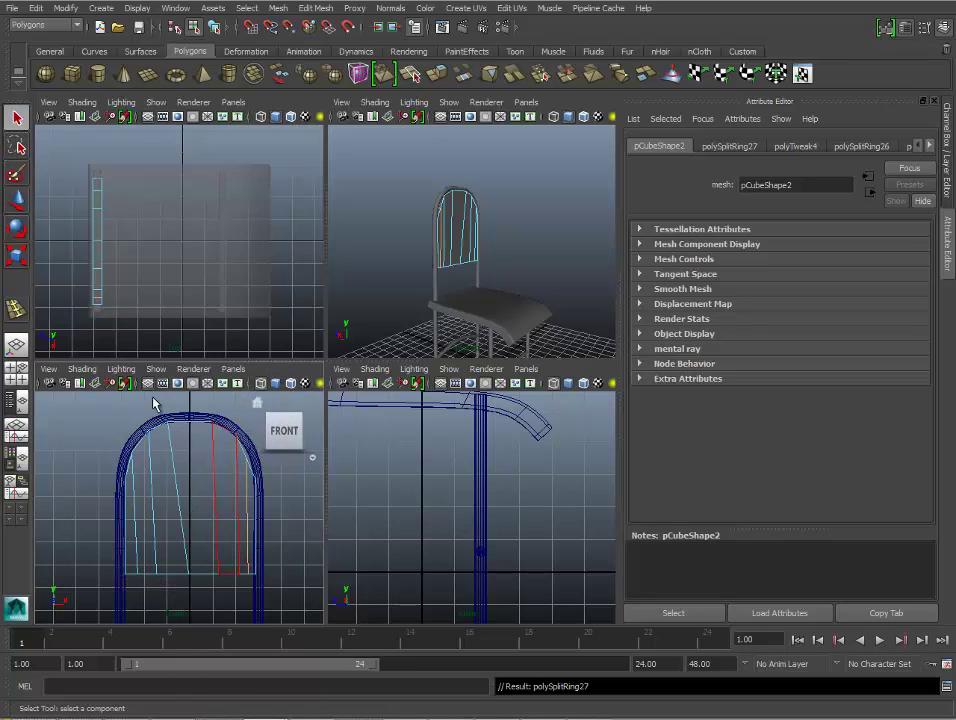
pyautogui.doubleClick(196, 555)
# Put the panel in vertex mode in the front view with the Move tool active.
pyautogui.scroll(3, 188, 578)
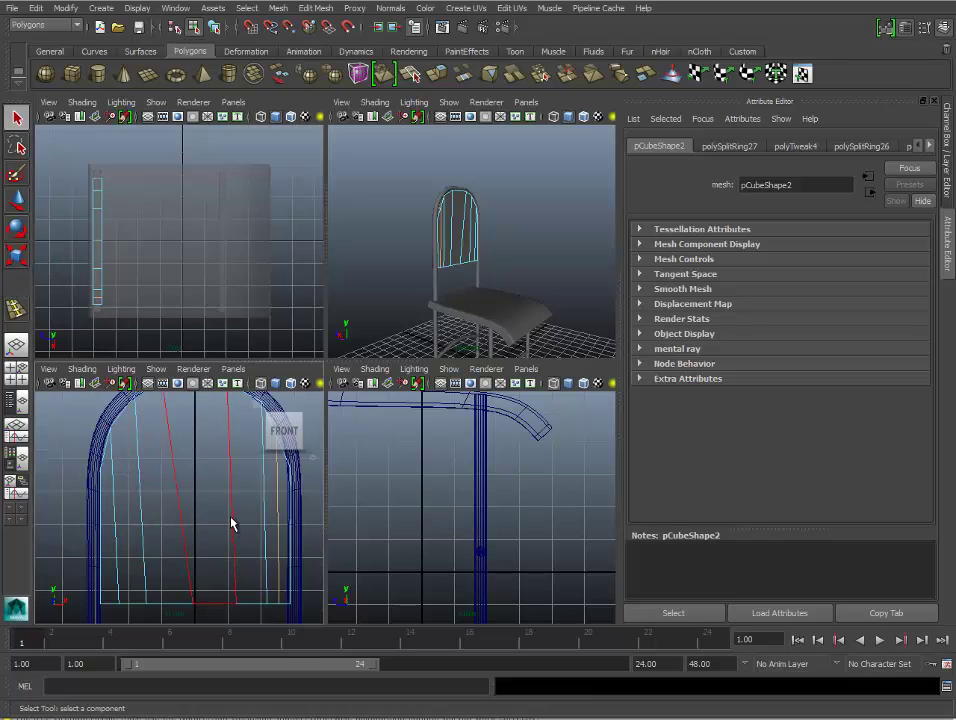
pyautogui.moveTo(230, 392)
pyautogui.mouseDown(button='right')
pyautogui.moveTo(212, 368)
pyautogui.moveTo(170, 391)
pyautogui.mouseUp(button='right')
pyautogui.scroll(-1, 170, 520)
pyautogui.scroll(-2, 200, 500)
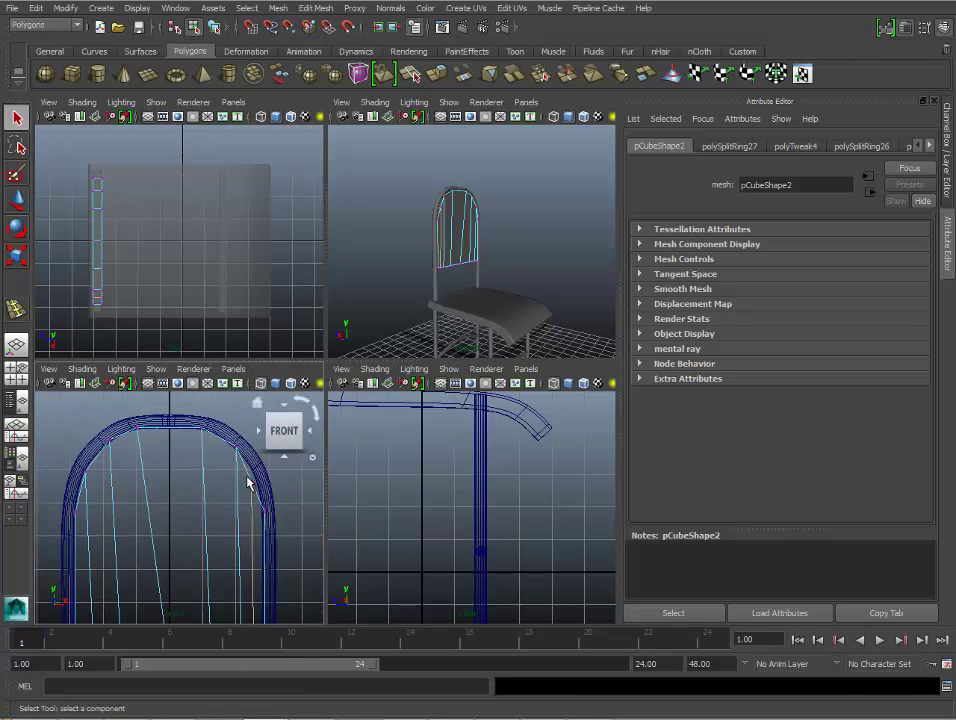
pyautogui.press('w')
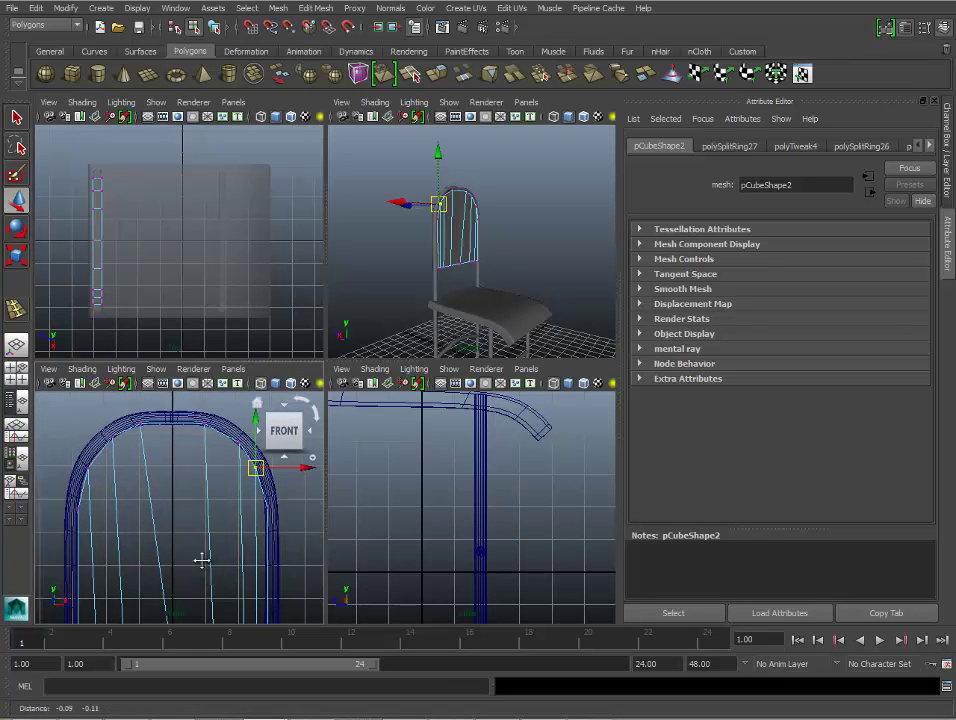
# Shift the first bottom-edge vertices of the back panel sideways toward the frame uprights.
pyautogui.keyDown('alt'); pyautogui.moveTo(205, 549); pyautogui.dragTo(199, 555, button='middle'); pyautogui.keyUp('alt')
pyautogui.moveTo(226, 566); pyautogui.dragTo(230, 551)
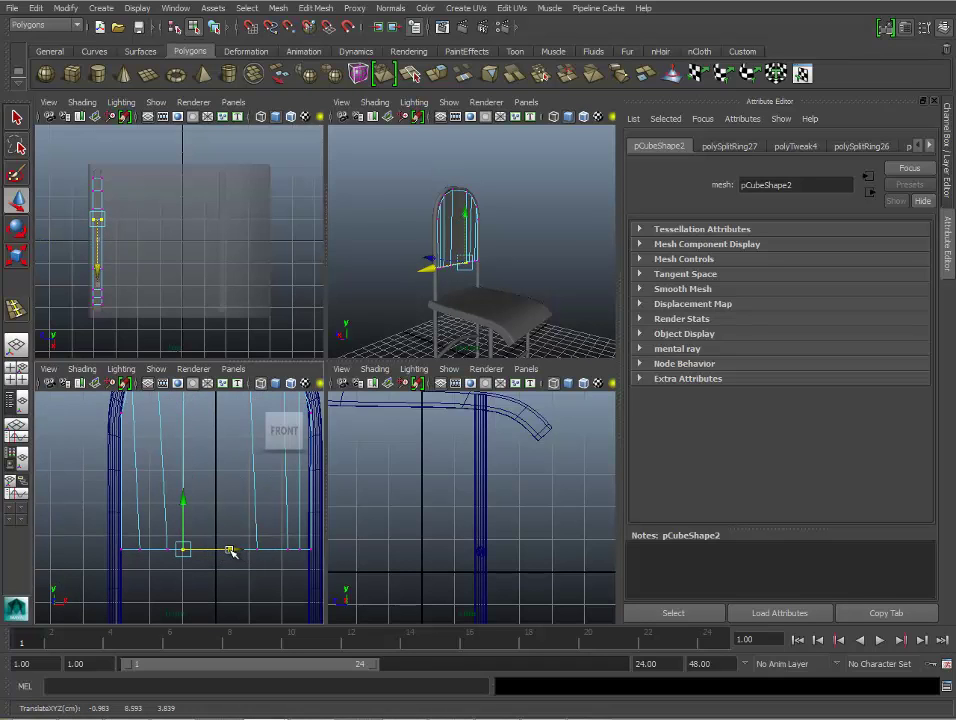
pyautogui.keyDown('alt'); pyautogui.moveTo(179, 515); pyautogui.dragTo(200, 564, button='middle'); pyautogui.keyUp('alt')
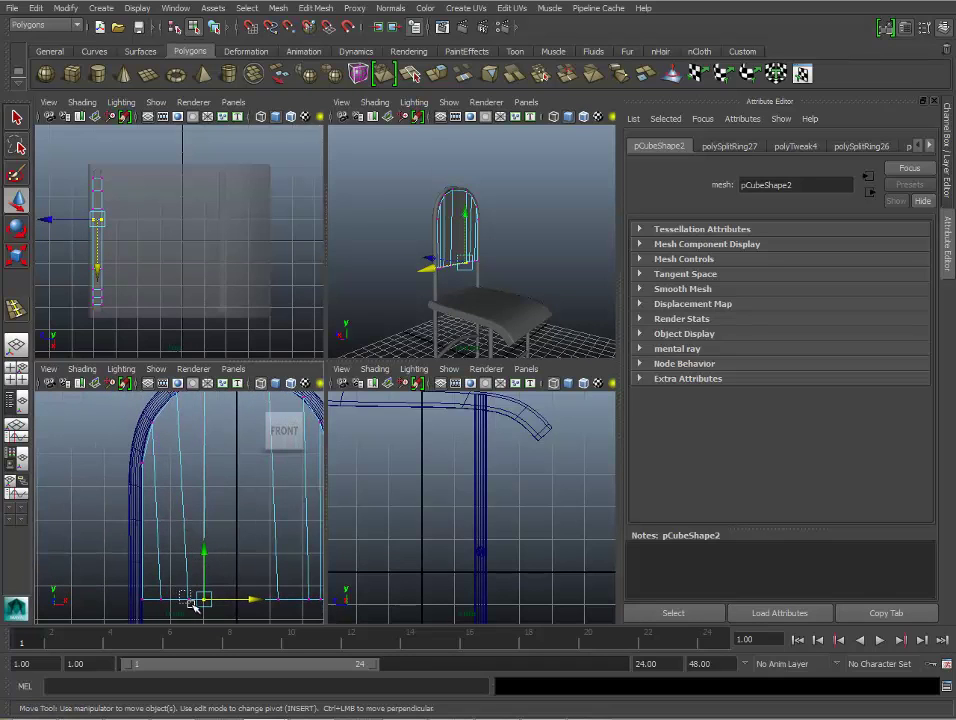
pyautogui.moveTo(207, 596); pyautogui.dragTo(225, 603)
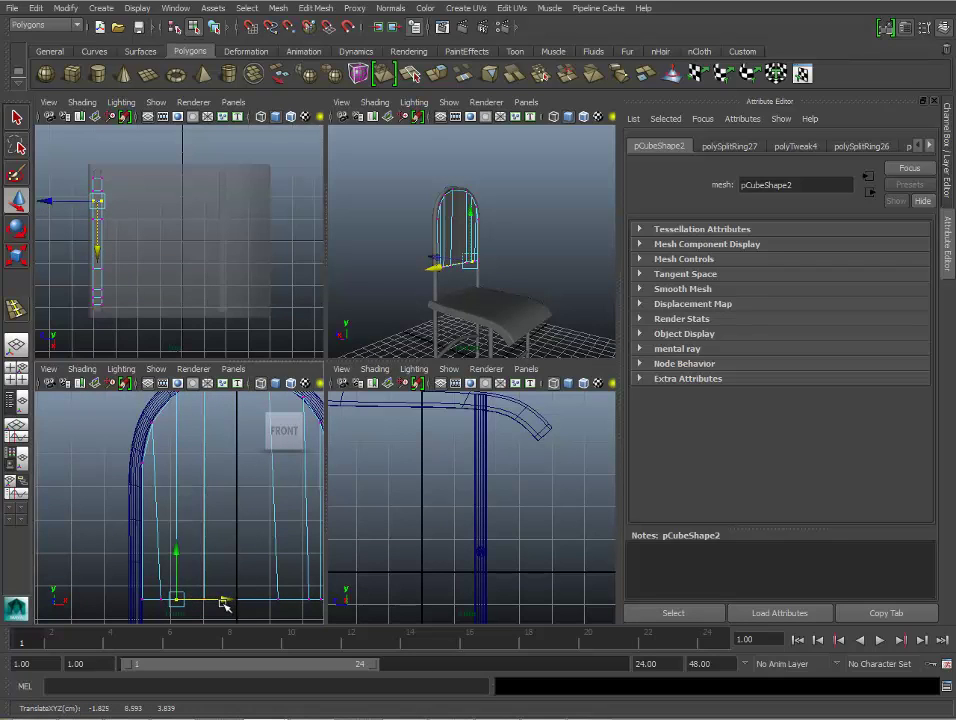
pyautogui.click(155, 601)
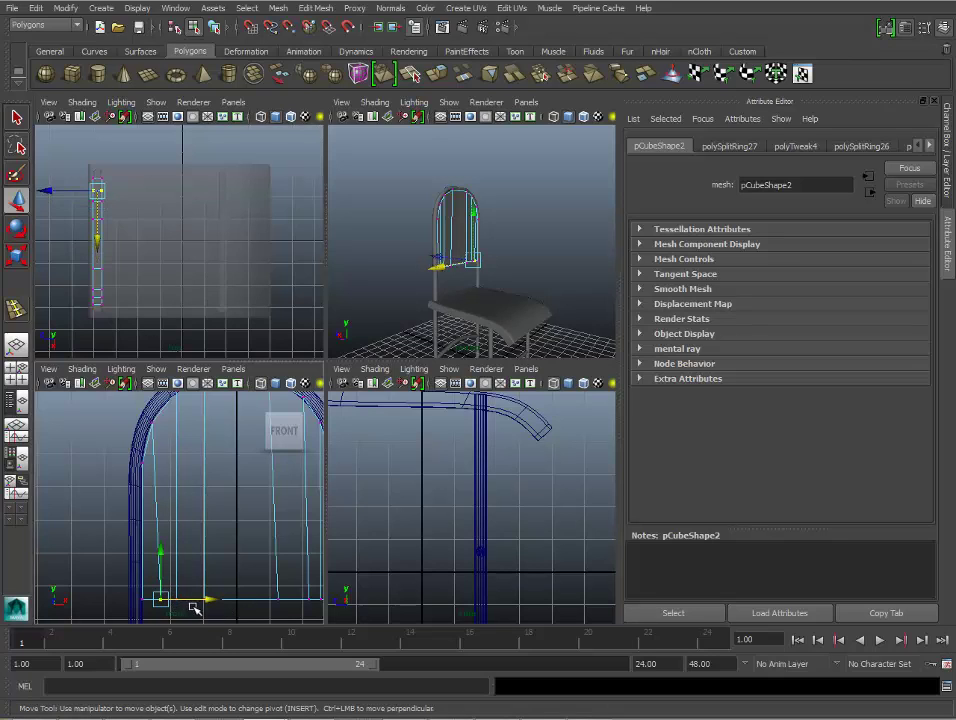
pyautogui.moveTo(205, 598); pyautogui.dragTo(201, 601)
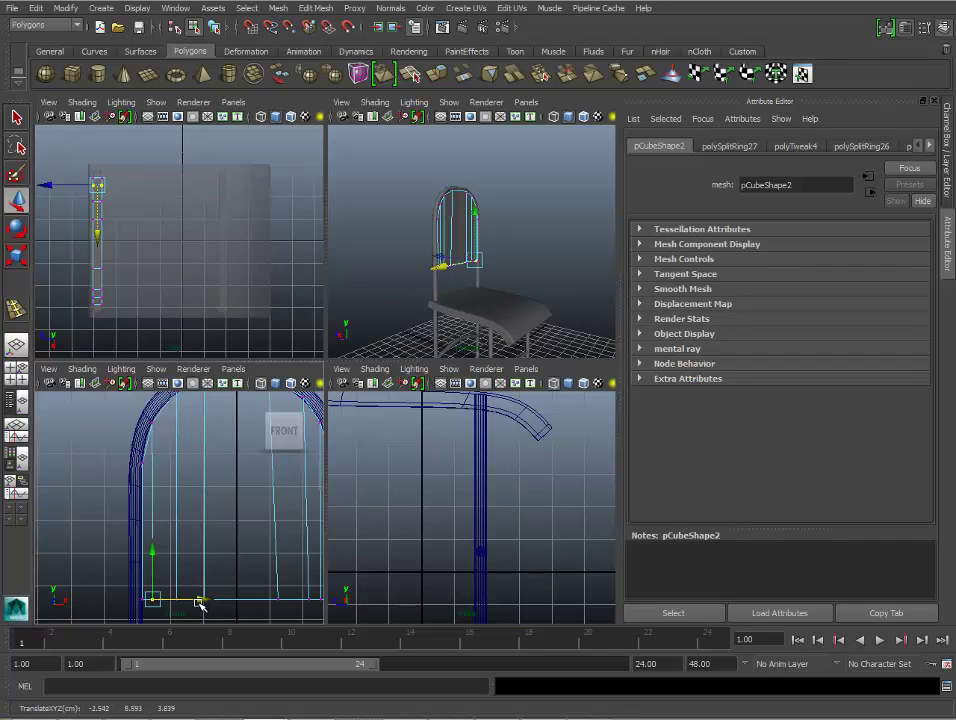
pyautogui.moveTo(200, 603); pyautogui.dragTo(199, 601)
# Pull the panel's bottom-right corner vertex outward to meet the backrest frame.
pyautogui.keyDown('alt'); pyautogui.moveTo(205, 597); pyautogui.dragTo(170, 561, button='middle'); pyautogui.keyUp('alt')
pyautogui.moveTo(179, 572)
pyautogui.mouseDown()
pyautogui.moveTo(213, 595)
pyautogui.moveTo(243, 585)
pyautogui.mouseUp()
pyautogui.click(232, 586)
pyautogui.hotkey('ctrl', 'z')
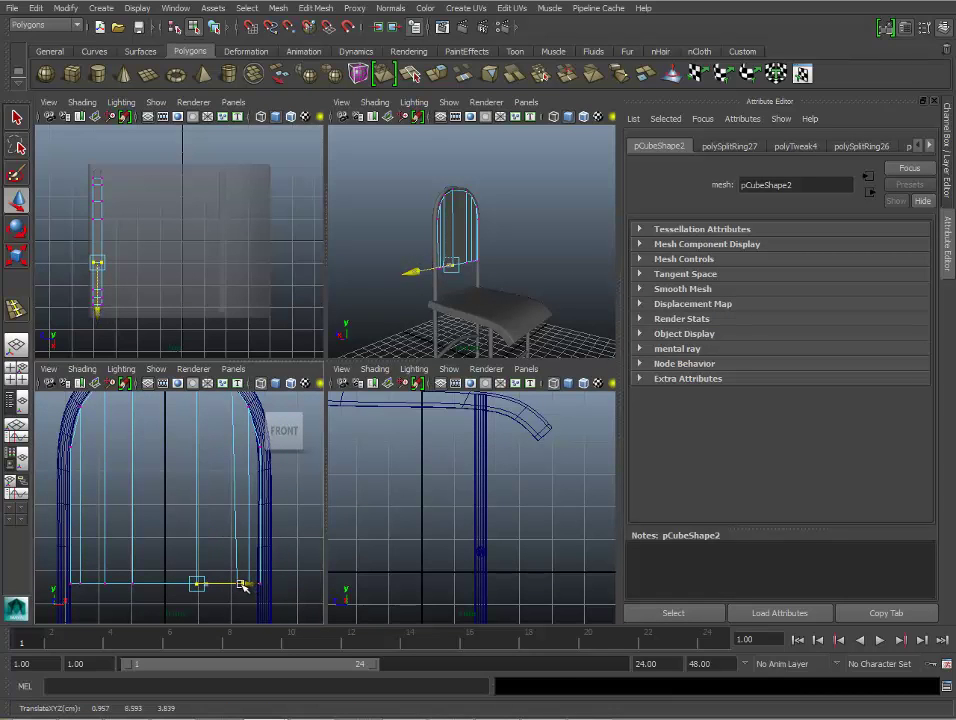
pyautogui.moveTo(224, 508)
pyautogui.keyDown('alt'); pyautogui.mouseDown(button='middle')
pyautogui.moveTo(209, 534)
pyautogui.moveTo(178, 517)
pyautogui.mouseUp(button='middle'); pyautogui.keyUp('alt')
pyautogui.click(207, 590)
pyautogui.click(205, 580)
pyautogui.click(240, 588)
pyautogui.hotkey('ctrl', 'z')
pyautogui.moveTo(250, 580); pyautogui.dragTo(245, 584)
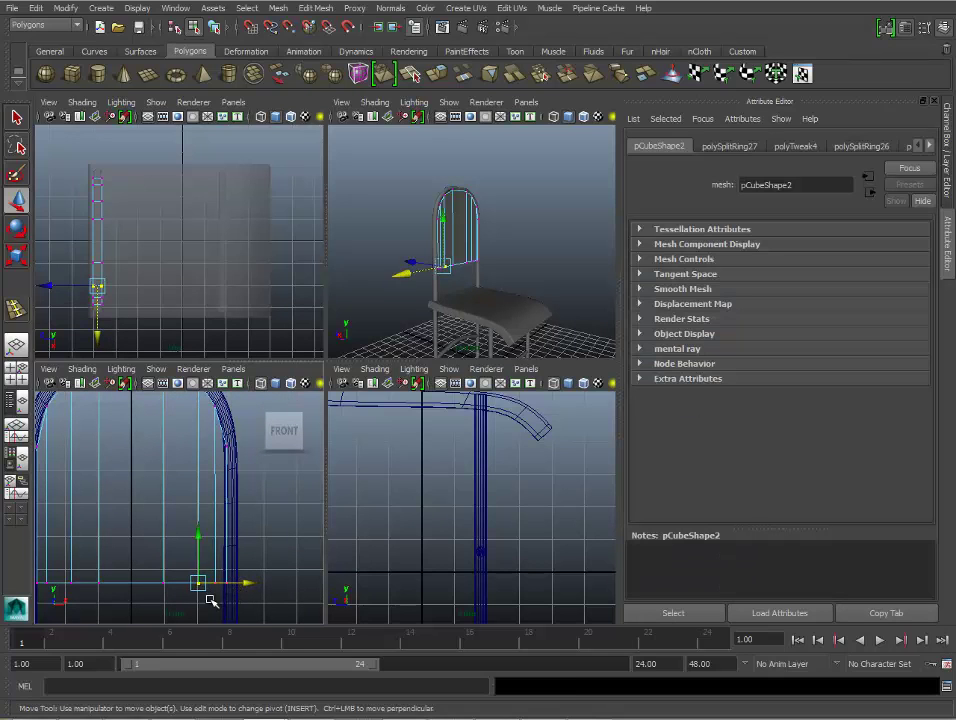
# Check the remaining bottom-edge vertices, orbit to inspect the panel, and return to object mode.
pyautogui.click(210, 598)
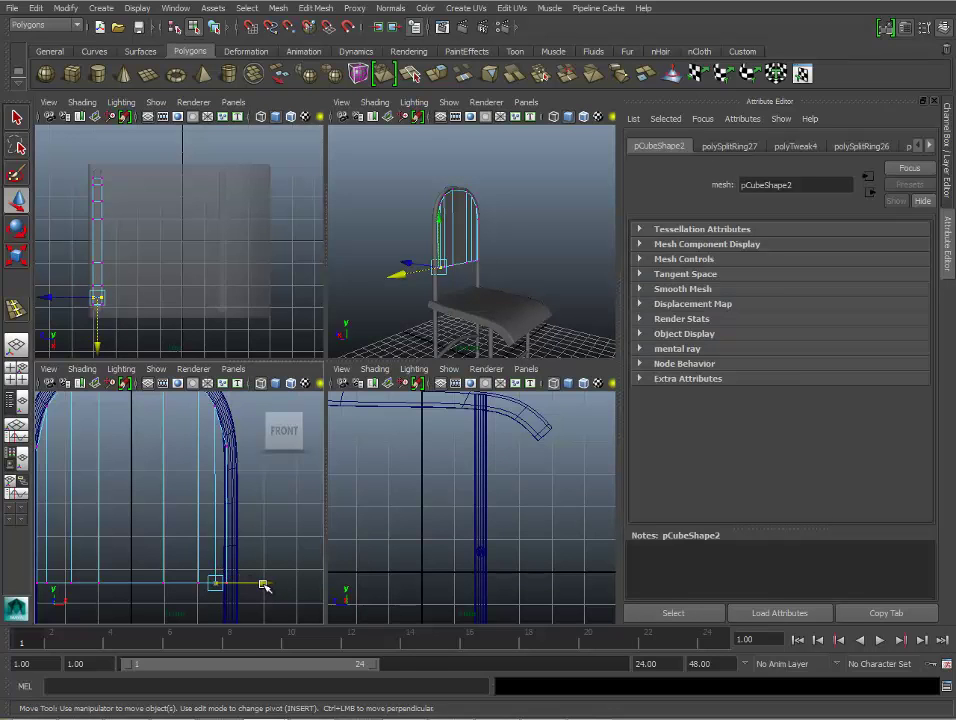
pyautogui.click(263, 585)
pyautogui.click(222, 597)
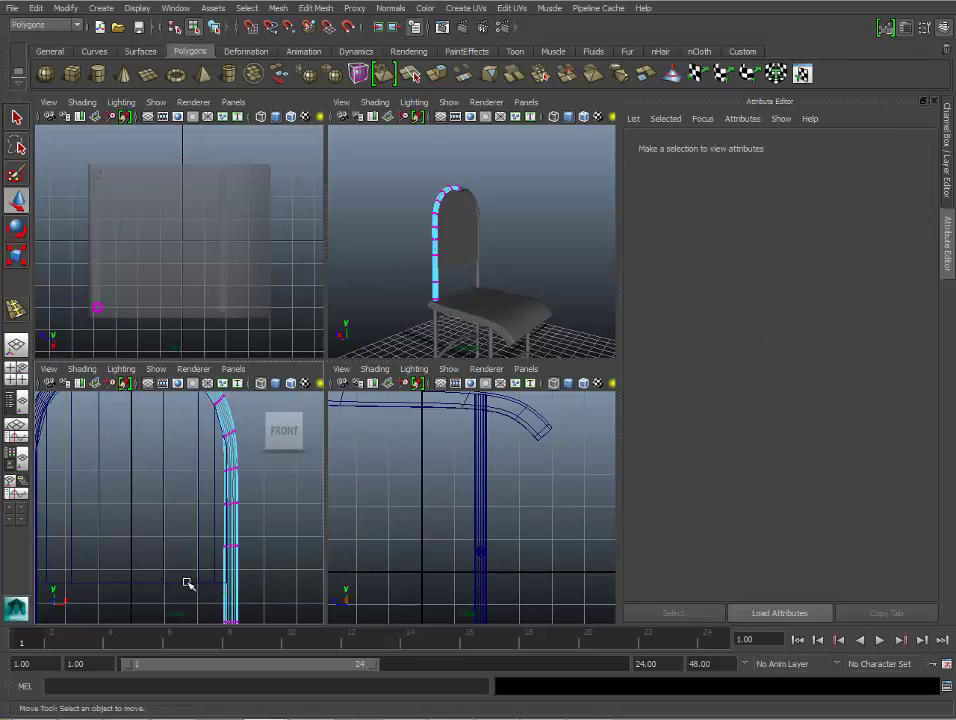
pyautogui.click(214, 582)
pyautogui.keyDown('alt'); pyautogui.moveTo(437, 261); pyautogui.dragTo(415, 246); pyautogui.keyUp('alt')
pyautogui.moveTo(455, 238); pyautogui.dragTo(520, 205, button='right')
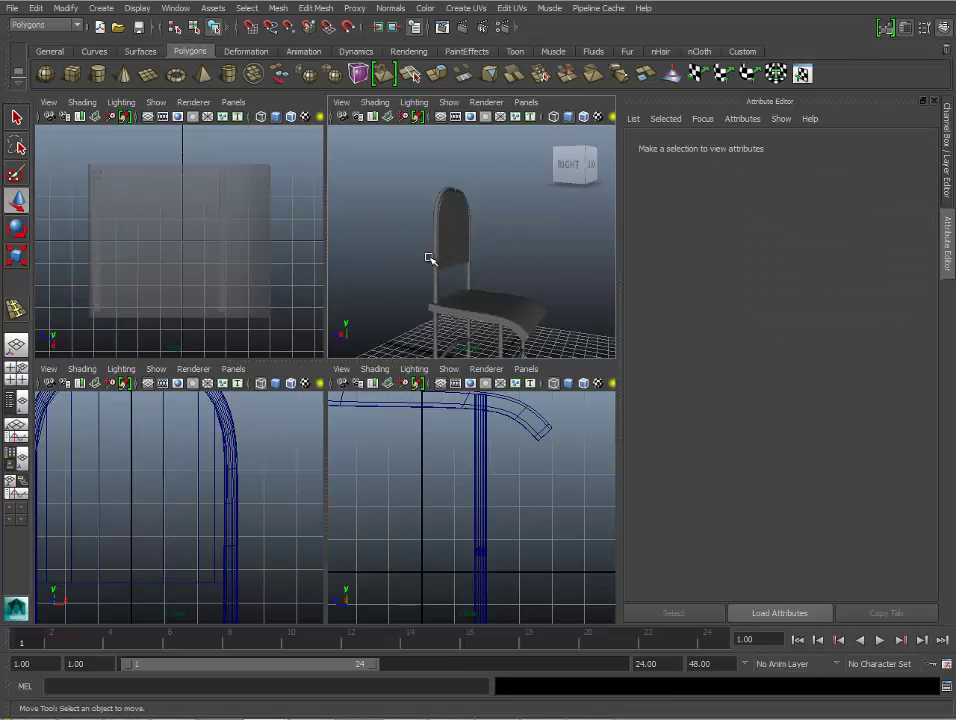
# Select the back panel and frame it in the front view.
pyautogui.moveTo(427, 261)
pyautogui.keyDown('alt'); pyautogui.mouseDown()
pyautogui.moveTo(346, 280)
pyautogui.moveTo(469, 280)
pyautogui.moveTo(423, 272)
pyautogui.mouseUp(); pyautogui.keyUp('alt')
pyautogui.click(455, 236)
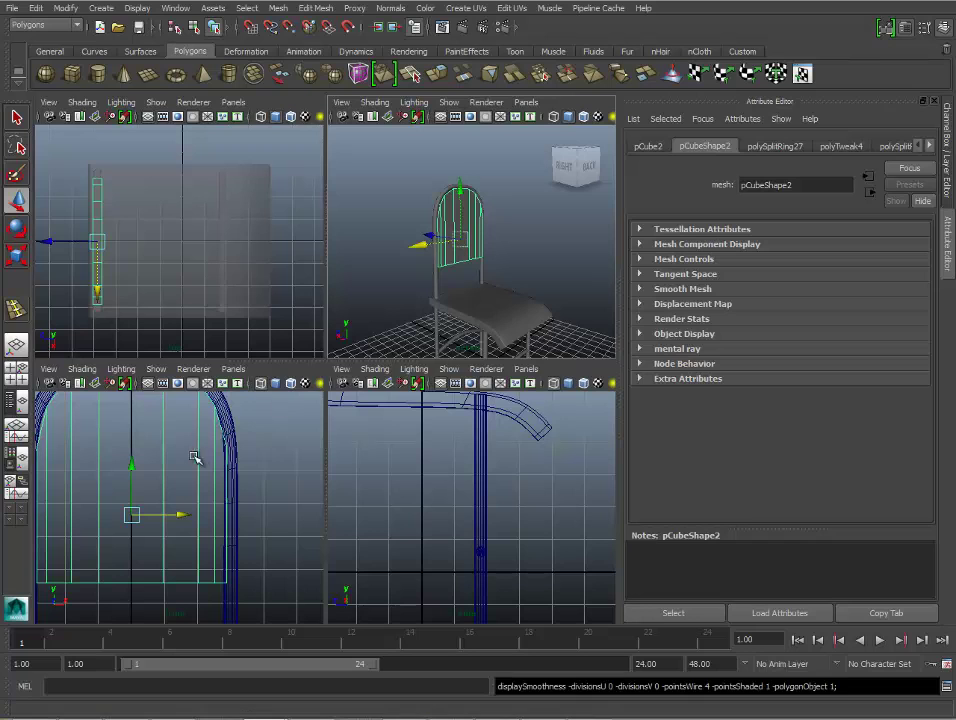
pyautogui.scroll(2, 126, 538)
pyautogui.scroll(-3, 149, 555)
pyautogui.scroll(5, 150, 556)
pyautogui.moveTo(150, 556)
pyautogui.keyDown('alt'); pyautogui.mouseDown(button='middle')
pyautogui.moveTo(132, 559)
pyautogui.moveTo(228, 465)
pyautogui.moveTo(214, 428)
pyautogui.mouseUp(button='middle'); pyautogui.keyUp('alt')
pyautogui.scroll(-2, 128, 570)
pyautogui.scroll(2, 132, 570)
pyautogui.scroll(2, 133, 570)
# Insert a horizontal edge loop near the back panel's bottom edge.
pyautogui.keyDown('alt'); pyautogui.moveTo(125, 572); pyautogui.dragTo(186, 452, button='middle'); pyautogui.keyUp('alt')
pyautogui.scroll(2, 186, 452)
pyautogui.keyDown('shift'); pyautogui.moveTo(160, 480); pyautogui.dragTo(118, 521, button='right'); pyautogui.keyUp('shift')
pyautogui.moveTo(113, 519); pyautogui.dragTo(114, 521)
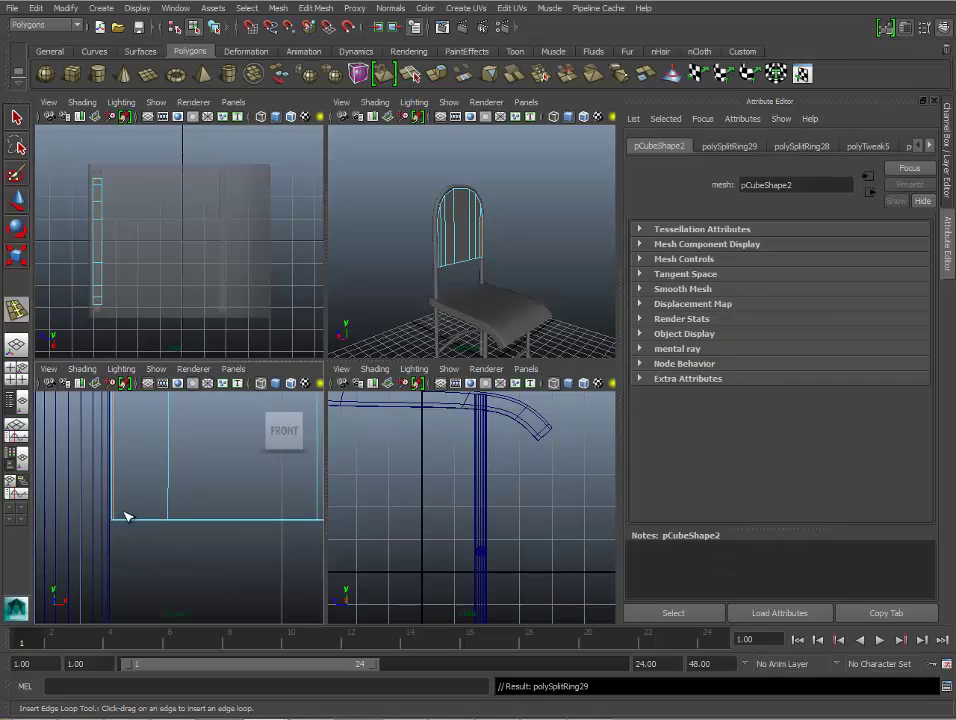
pyautogui.scroll(-5, 125, 517)
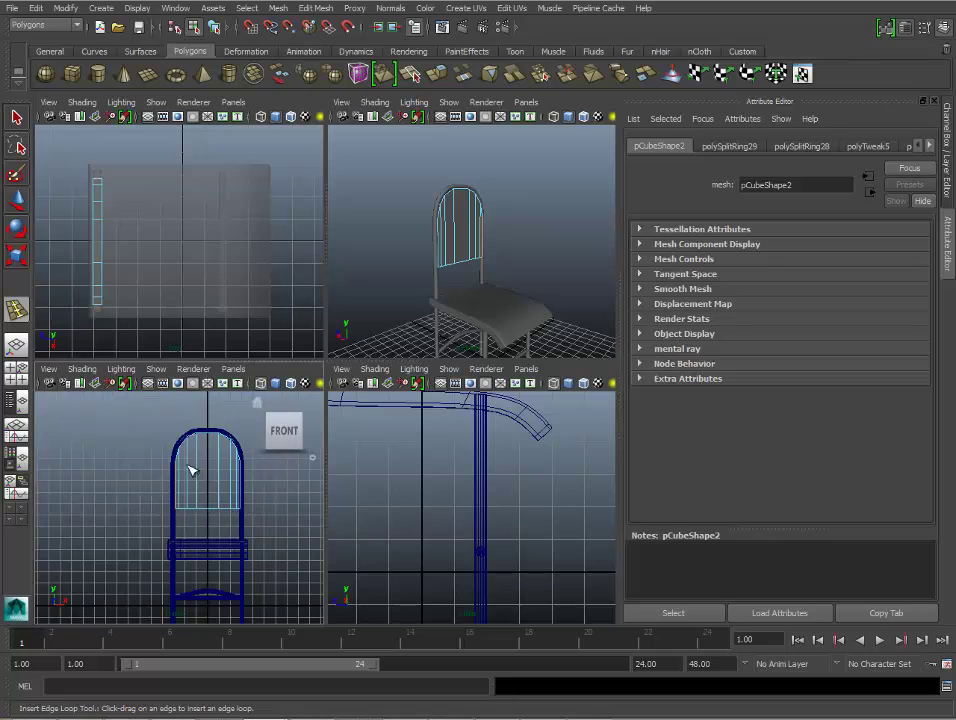
pyautogui.scroll(-3, 164, 446)
pyautogui.scroll(10, 165, 445)
# Insert edge loops along the panel's curved back corner and one vertical loop.
pyautogui.moveTo(167, 438)
pyautogui.keyDown('alt'); pyautogui.mouseDown(button='middle')
pyautogui.moveTo(152, 561)
pyautogui.moveTo(162, 559)
pyautogui.moveTo(162, 512)
pyautogui.moveTo(160, 540)
pyautogui.mouseUp(button='middle'); pyautogui.keyUp('alt')
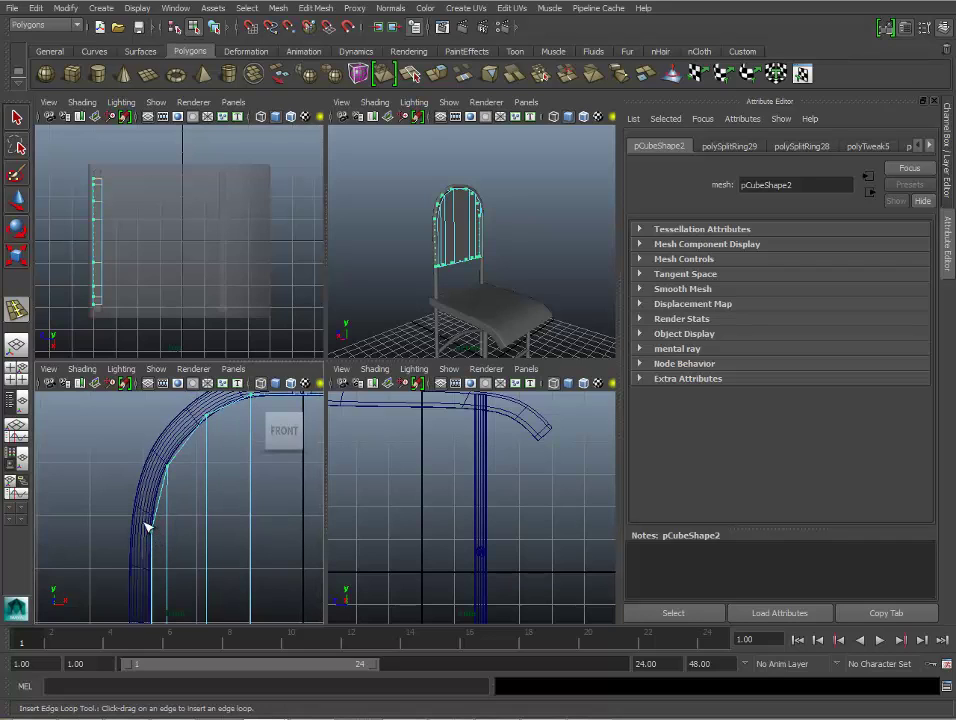
pyautogui.click(155, 540)
pyautogui.moveTo(160, 537)
pyautogui.keyDown('alt'); pyautogui.mouseDown(button='middle')
pyautogui.moveTo(245, 555)
pyautogui.moveTo(96, 508)
pyautogui.moveTo(156, 514)
pyautogui.moveTo(160, 477)
pyautogui.moveTo(149, 452)
pyautogui.mouseUp(button='middle'); pyautogui.keyUp('alt')
pyautogui.click(214, 544)
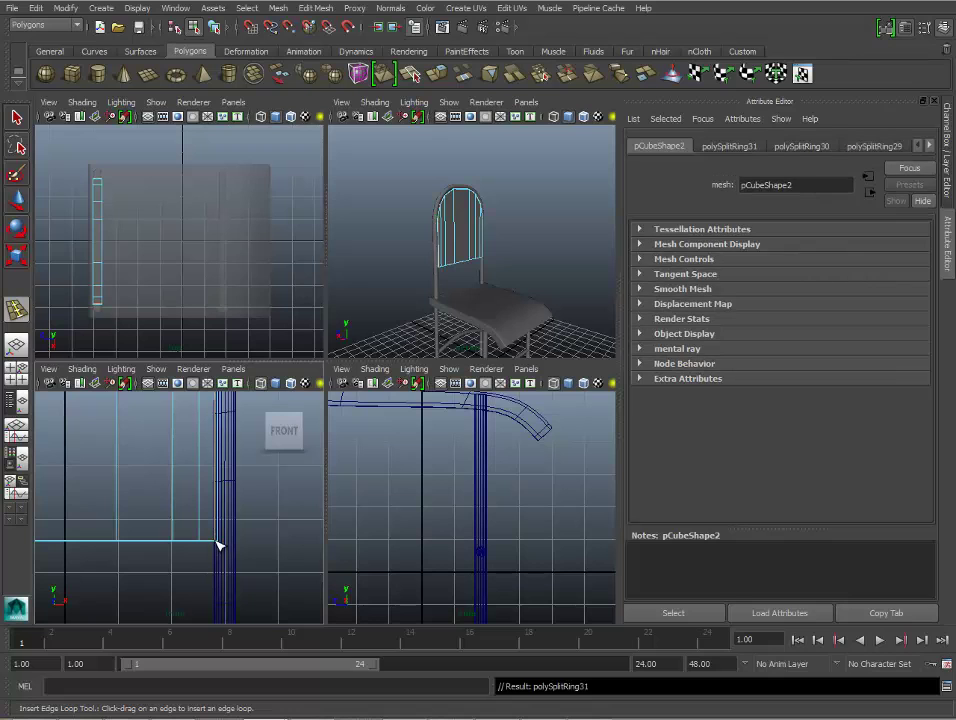
pyautogui.moveTo(215, 545)
pyautogui.keyDown('alt'); pyautogui.mouseDown(button='middle')
pyautogui.moveTo(192, 578)
pyautogui.moveTo(213, 533)
pyautogui.mouseUp(button='middle'); pyautogui.keyUp('alt')
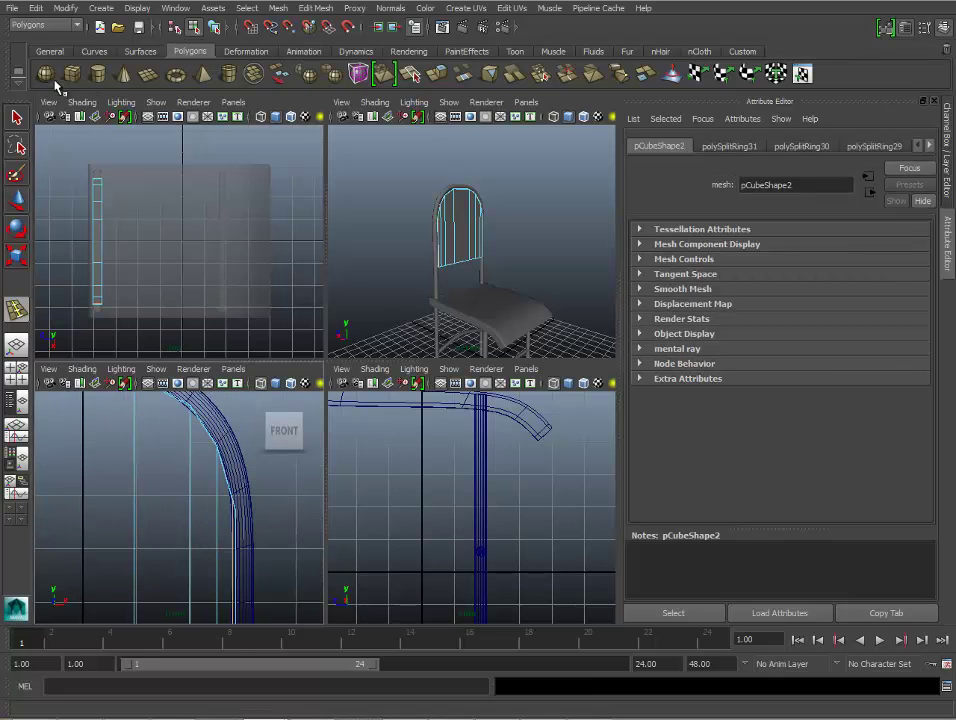
# Reselect the back panel, frame and orbit around it, and turn off smooth preview with 1.
pyautogui.click(16, 117)
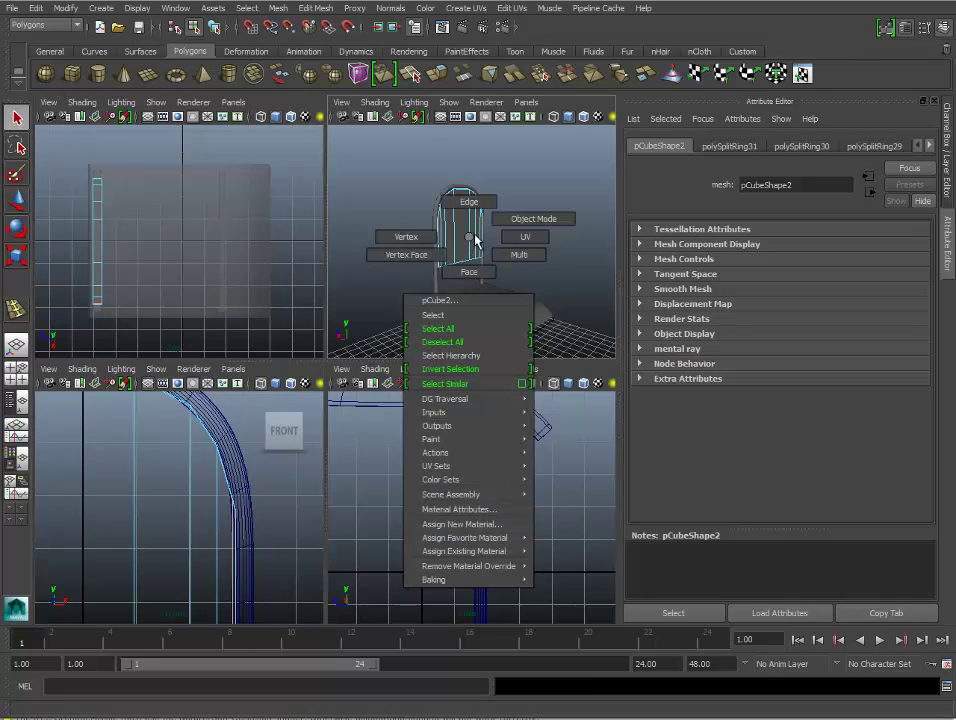
pyautogui.moveTo(469, 243); pyautogui.dragTo(530, 216, button='right')
pyautogui.click(475, 237)
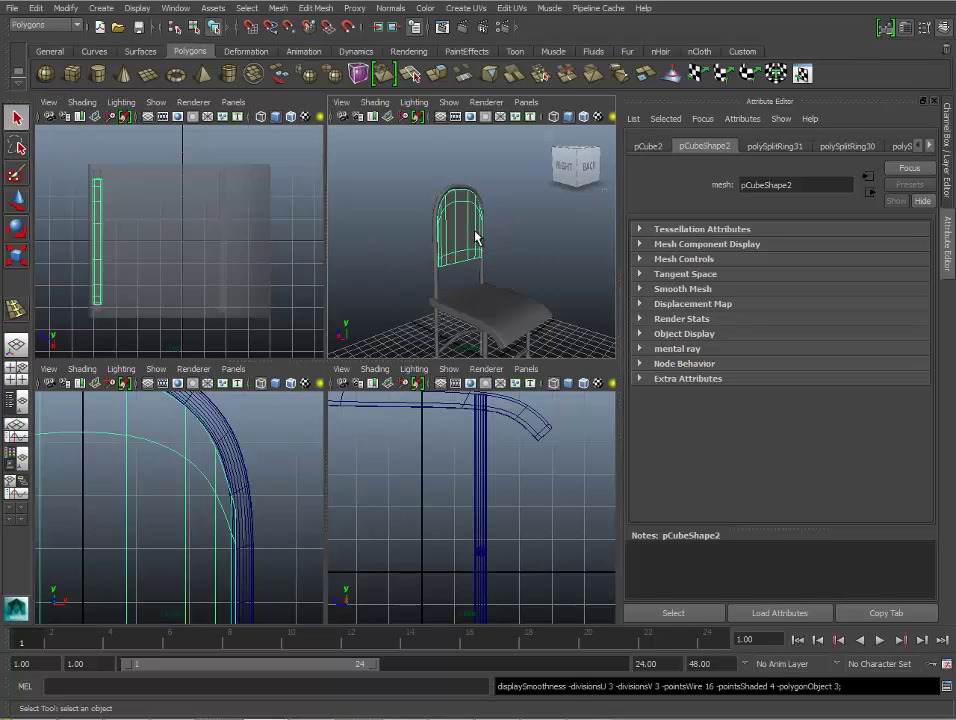
pyautogui.click(503, 232)
pyautogui.click(458, 235)
pyautogui.press('f')
pyautogui.keyDown('alt'); pyautogui.moveTo(495, 260); pyautogui.dragTo(309, 254); pyautogui.keyUp('alt')
pyautogui.click(376, 265)
pyautogui.moveTo(376, 265)
pyautogui.keyDown('alt'); pyautogui.mouseDown()
pyautogui.moveTo(474, 267)
pyautogui.moveTo(386, 248)
pyautogui.moveTo(325, 248)
pyautogui.mouseUp(); pyautogui.keyUp('alt')
pyautogui.moveTo(455, 180)
pyautogui.keyDown('alt'); pyautogui.mouseDown()
pyautogui.moveTo(378, 184)
pyautogui.moveTo(455, 194)
pyautogui.moveTo(668, 175)
pyautogui.mouseUp(); pyautogui.keyUp('alt')
pyautogui.click(498, 236)
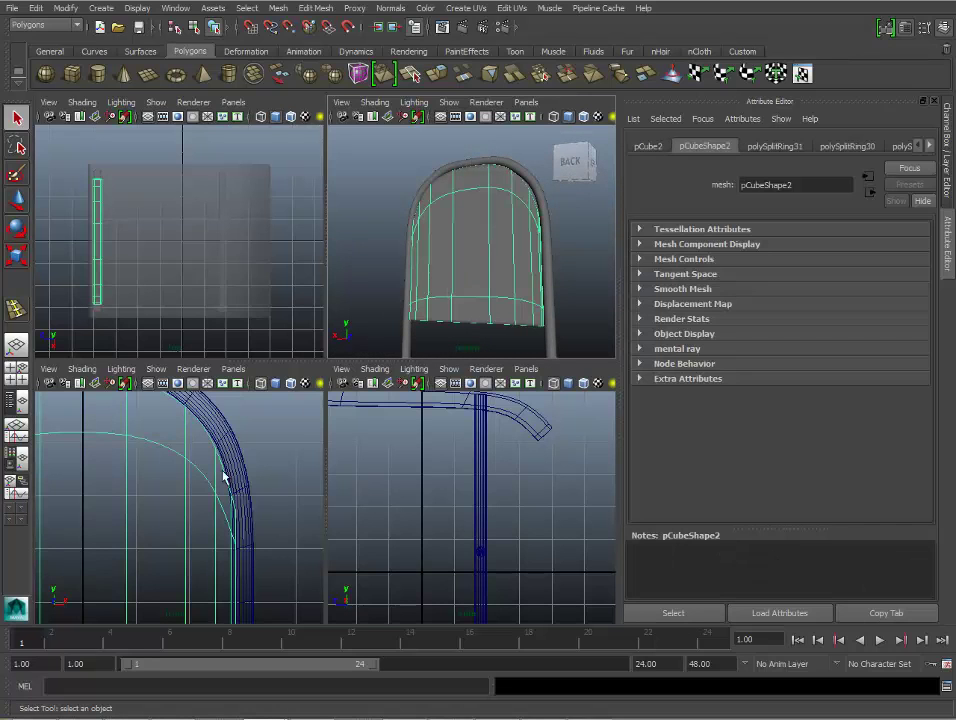
pyautogui.press('1')
# Move the panel's curved-edge vertex left so it hugs the backrest frame.
pyautogui.moveTo(170, 468)
pyautogui.keyDown('alt'); pyautogui.mouseDown(button='middle')
pyautogui.moveTo(378, 511)
pyautogui.moveTo(325, 508)
pyautogui.mouseUp(button='middle'); pyautogui.keyUp('alt')
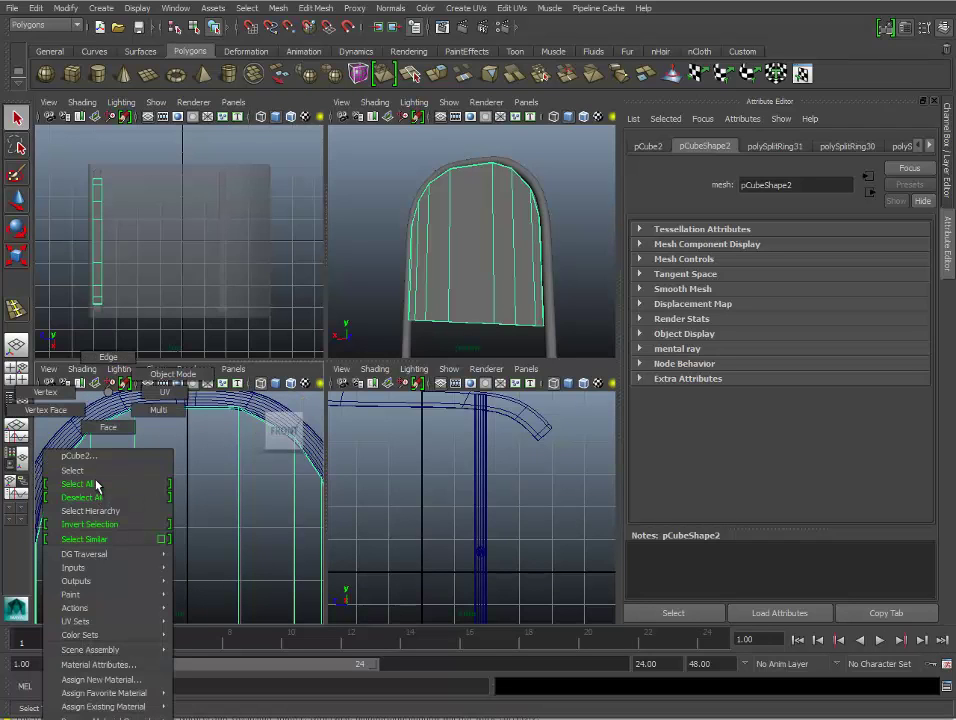
pyautogui.moveTo(94, 498); pyautogui.dragTo(94, 436, button='right')
pyautogui.moveTo(94, 436)
pyautogui.keyDown('alt'); pyautogui.mouseDown(button='middle')
pyautogui.moveTo(181, 444)
pyautogui.moveTo(236, 432)
pyautogui.mouseUp(button='middle'); pyautogui.keyUp('alt')
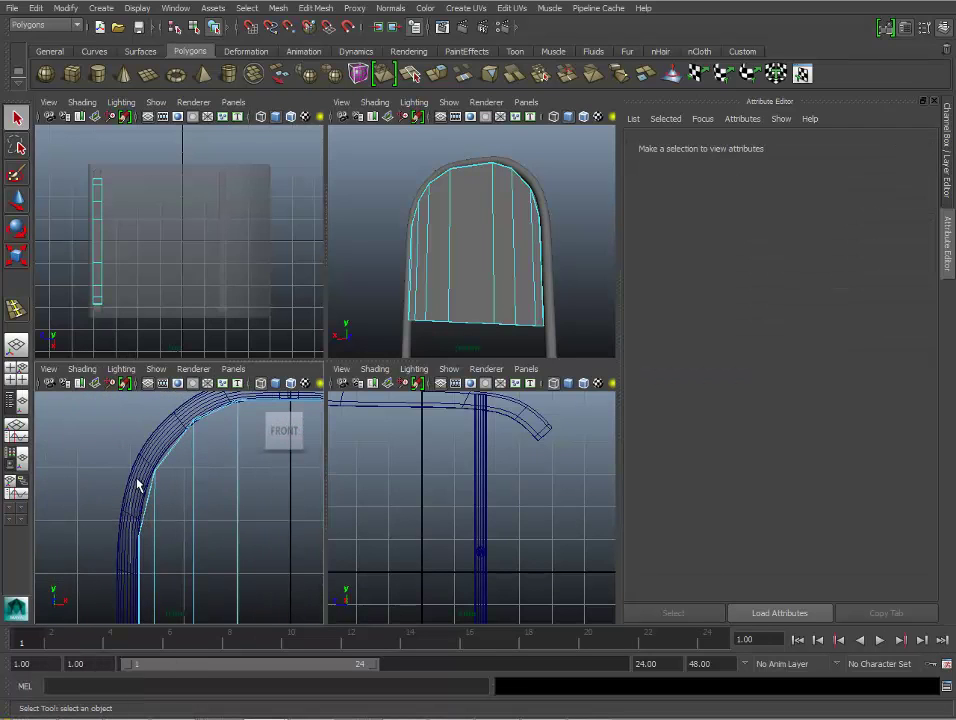
pyautogui.moveTo(152, 392); pyautogui.dragTo(100, 398, button='right')
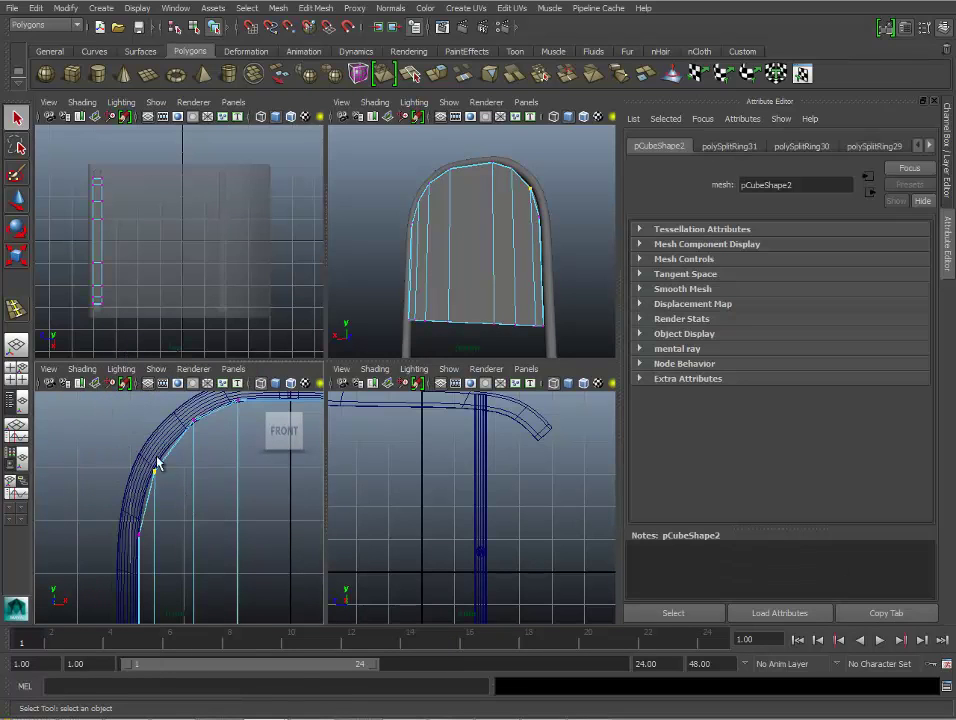
pyautogui.click(155, 470)
pyautogui.click(16, 198)
pyautogui.moveTo(156, 470); pyautogui.dragTo(148, 467)
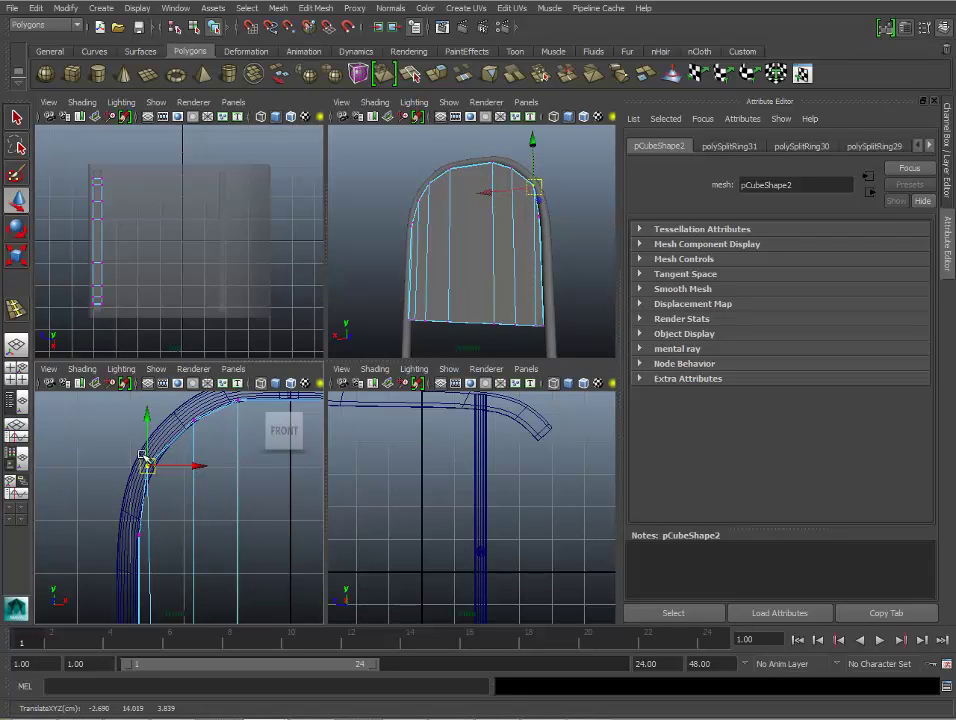
# Return the panel to object mode, deselect it, and orbit to a back-left view.
pyautogui.click(14, 118)
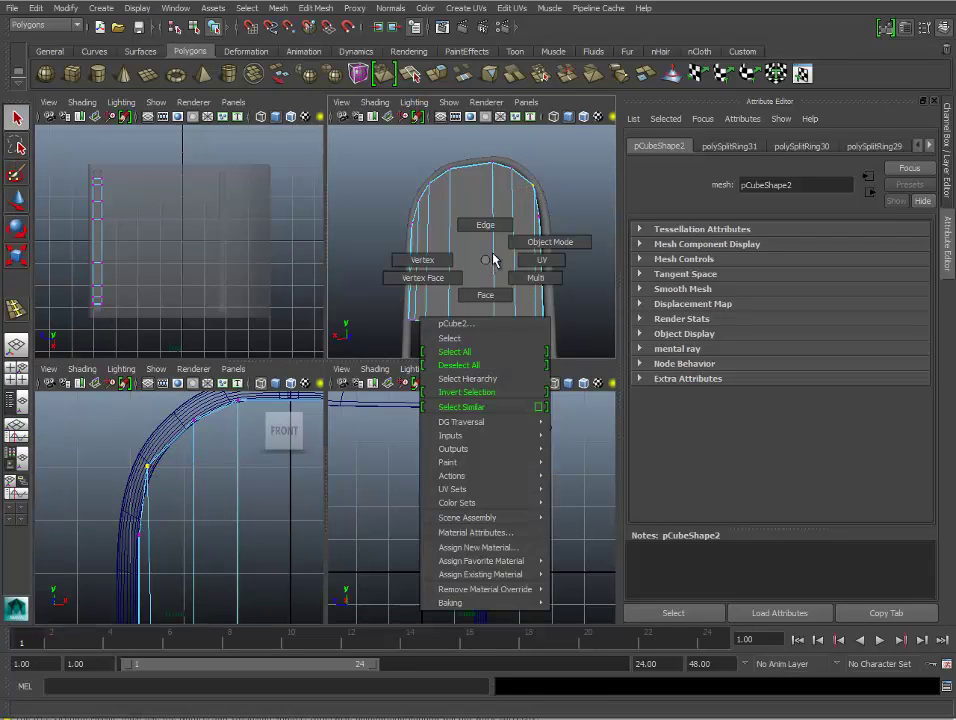
pyautogui.moveTo(487, 266); pyautogui.dragTo(551, 241, button='right')
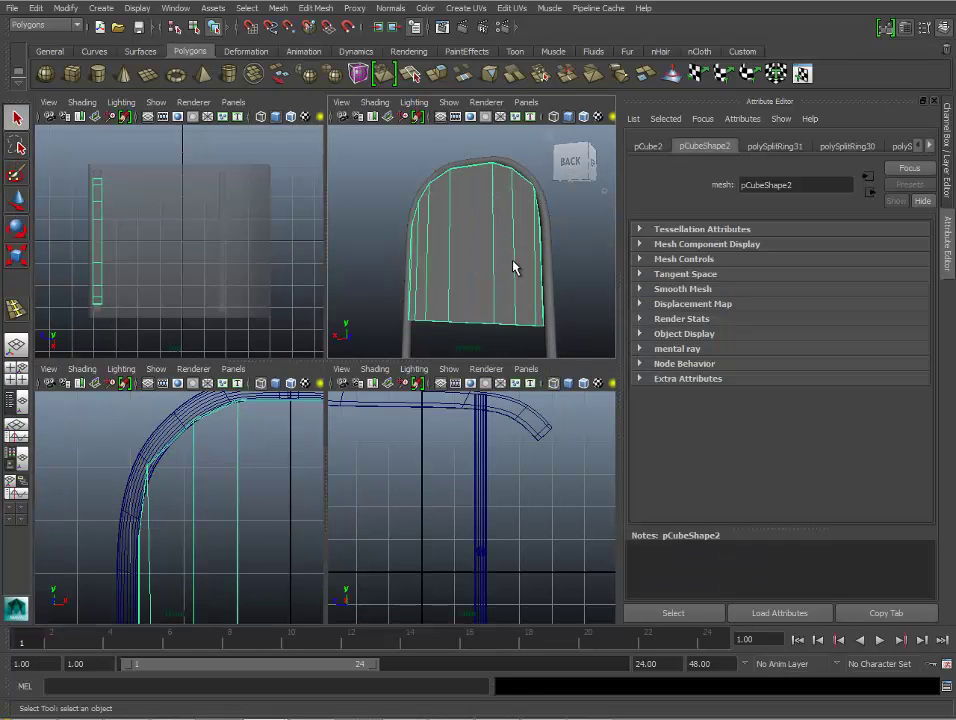
pyautogui.click(348, 228)
pyautogui.moveTo(512, 278)
pyautogui.keyDown('alt'); pyautogui.mouseDown()
pyautogui.moveTo(459, 265)
pyautogui.moveTo(309, 271)
pyautogui.moveTo(459, 299)
pyautogui.moveTo(551, 290)
pyautogui.moveTo(497, 237)
pyautogui.moveTo(529, 290)
pyautogui.moveTo(527, 316)
pyautogui.mouseUp(); pyautogui.keyUp('alt')
# Frame the whole chair and select the seat and back panel together.
pyautogui.press('a')
pyautogui.scroll(-5, 506, 308)
pyautogui.scroll(5, 505, 308)
pyautogui.scroll(3, 500, 315)
pyautogui.click(461, 303)
pyautogui.click(487, 236)
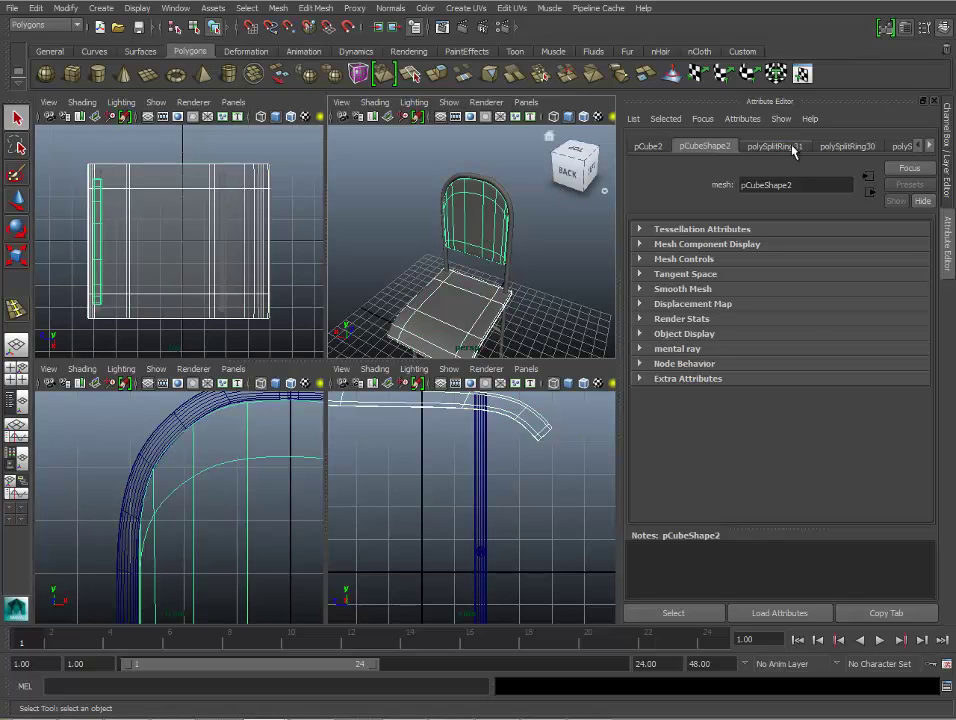
pyautogui.click(936, 146)
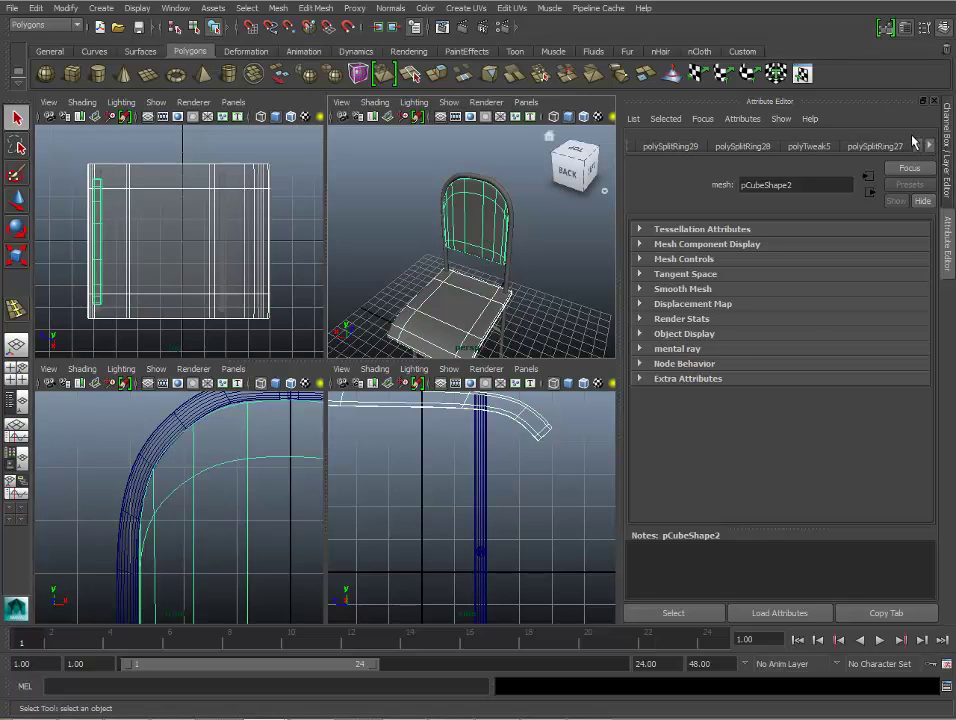
# Open the Assign New Material chooser for the back, listing Blinn, Lambert and Phong.
pyautogui.rightClick(467, 231)
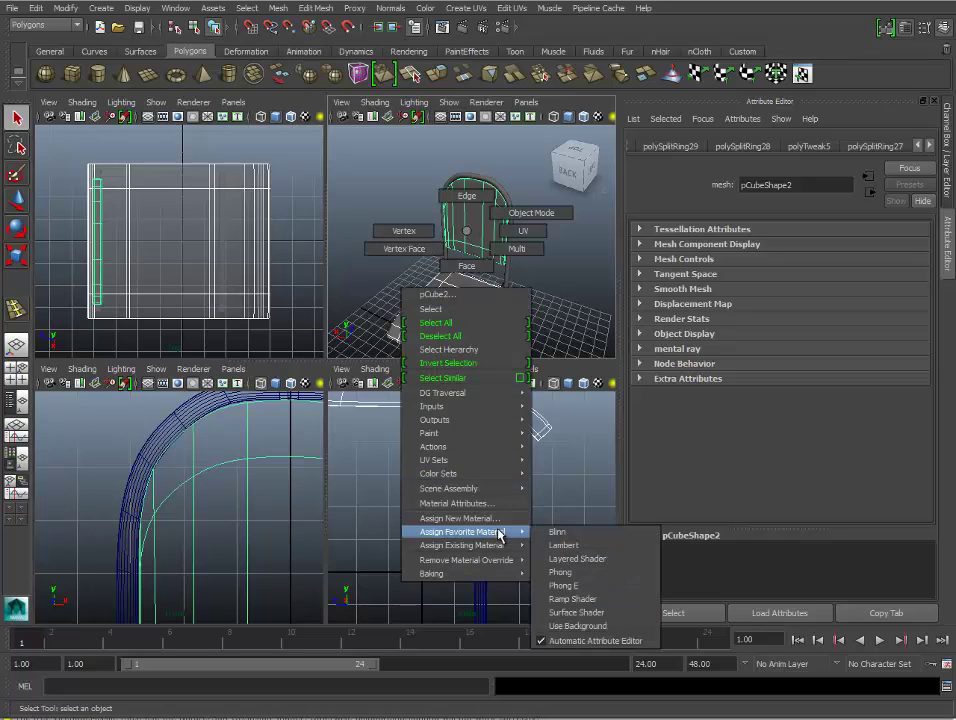
pyautogui.moveTo(462, 531)
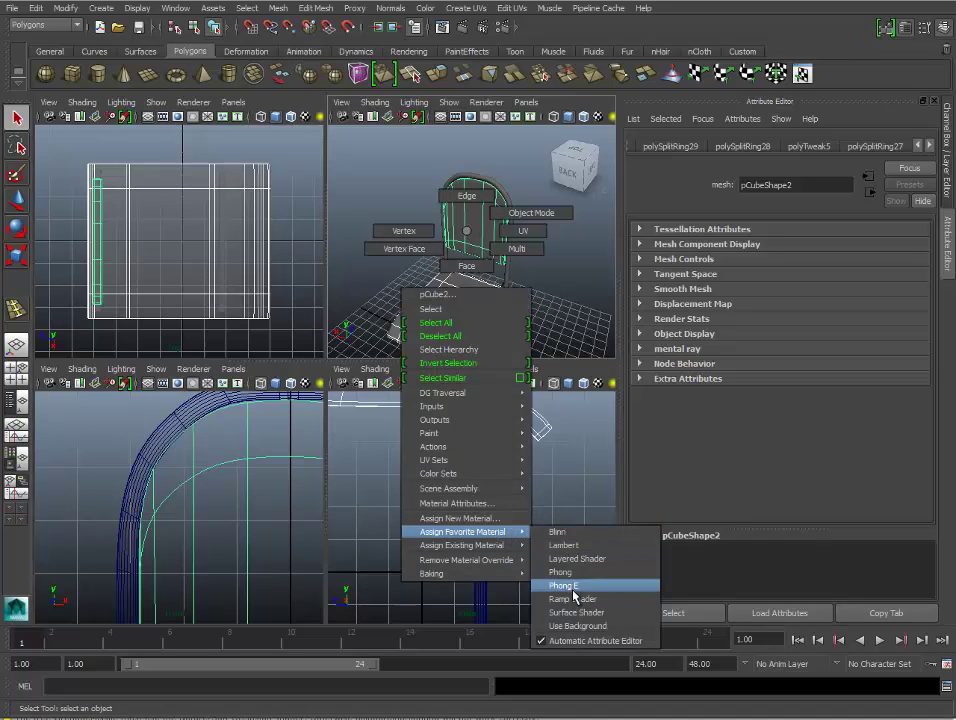
pyautogui.click(495, 530)
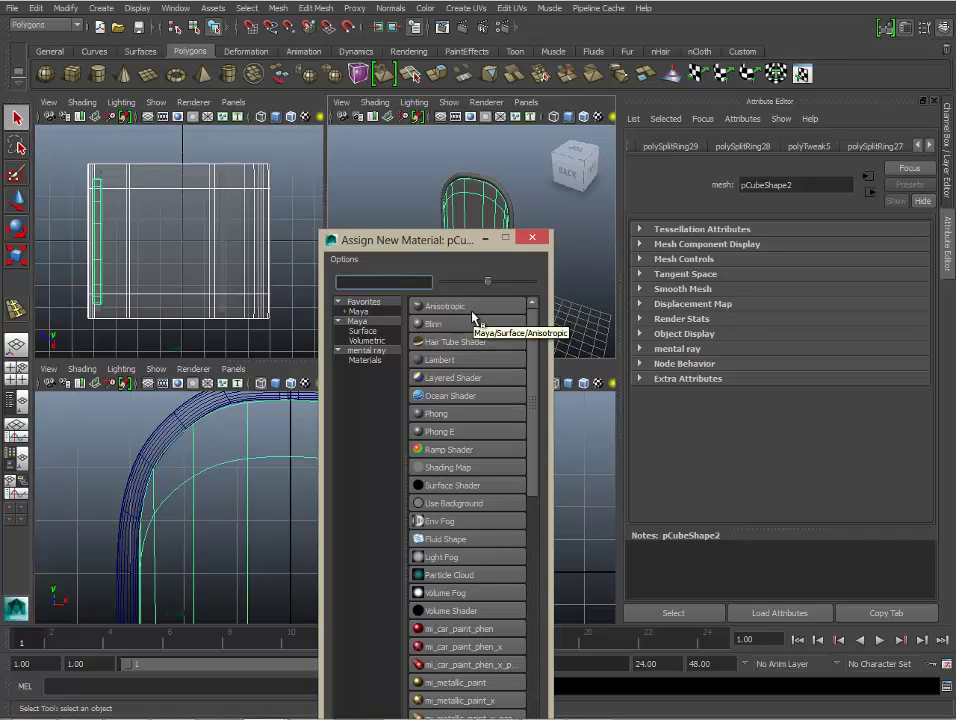
pyautogui.moveTo(536, 351); pyautogui.dragTo(537, 625)
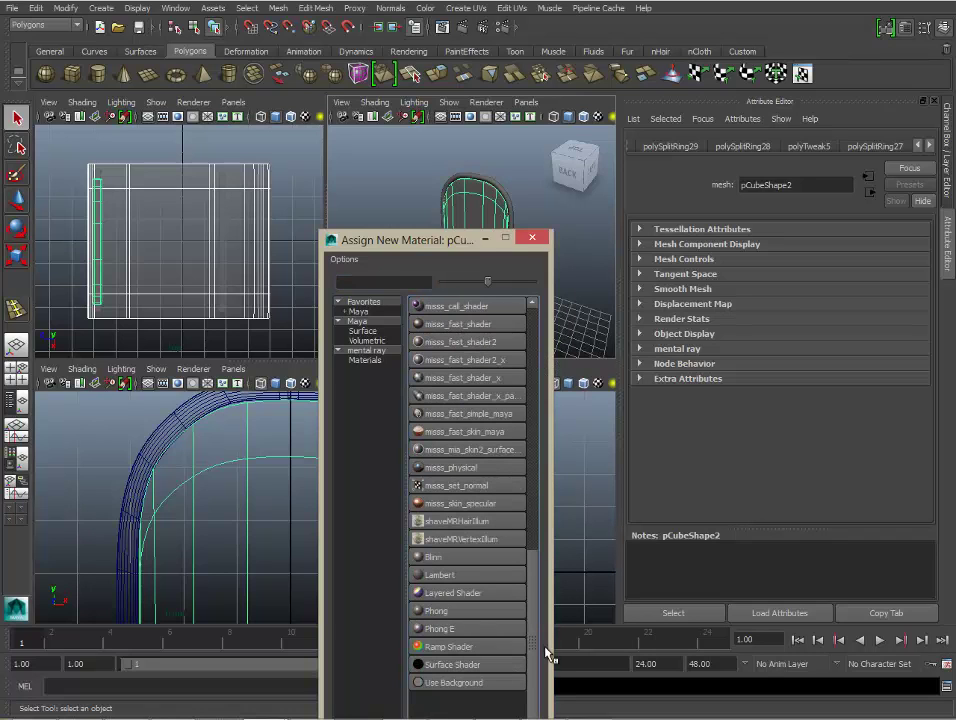
pyautogui.scroll(5, 506, 345)
pyautogui.scroll(5, 506, 345)
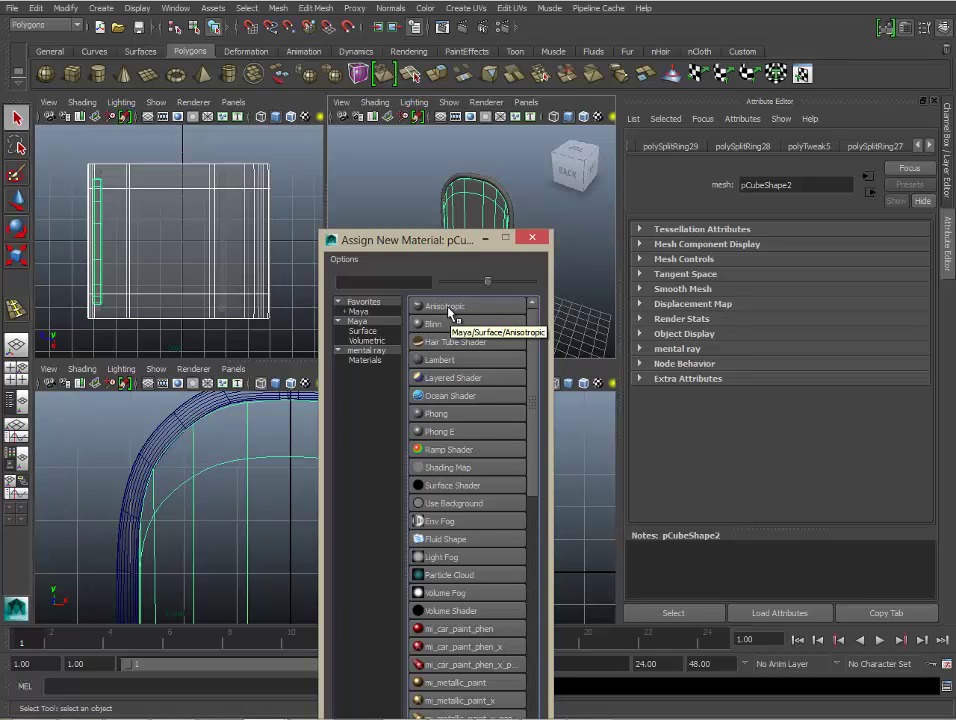
# Assign a new Phong material to seat and backrest, then delete their construction history.
pyautogui.click(436, 413)
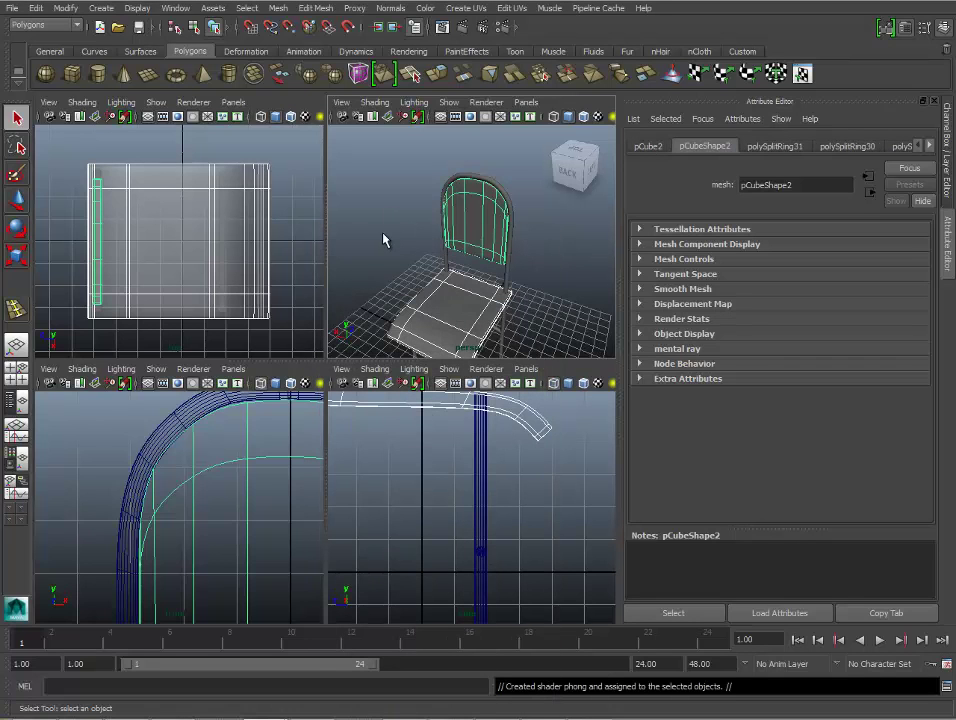
pyautogui.click(406, 281)
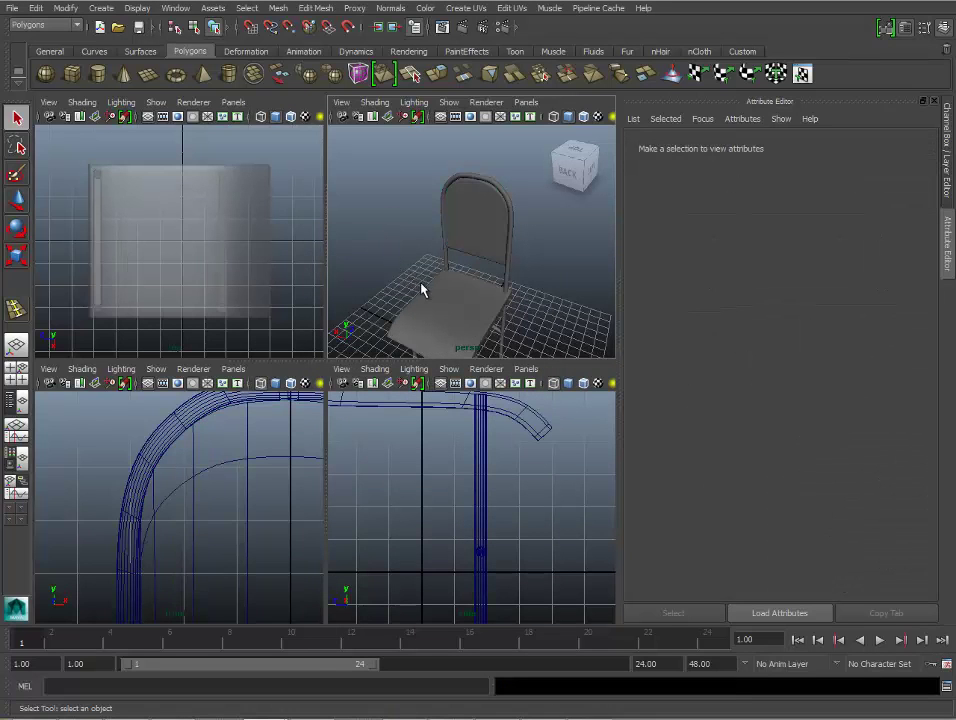
pyautogui.moveTo(453, 300)
pyautogui.keyDown('alt'); pyautogui.mouseDown()
pyautogui.moveTo(512, 220)
pyautogui.moveTo(450, 277)
pyautogui.mouseUp(); pyautogui.keyUp('alt')
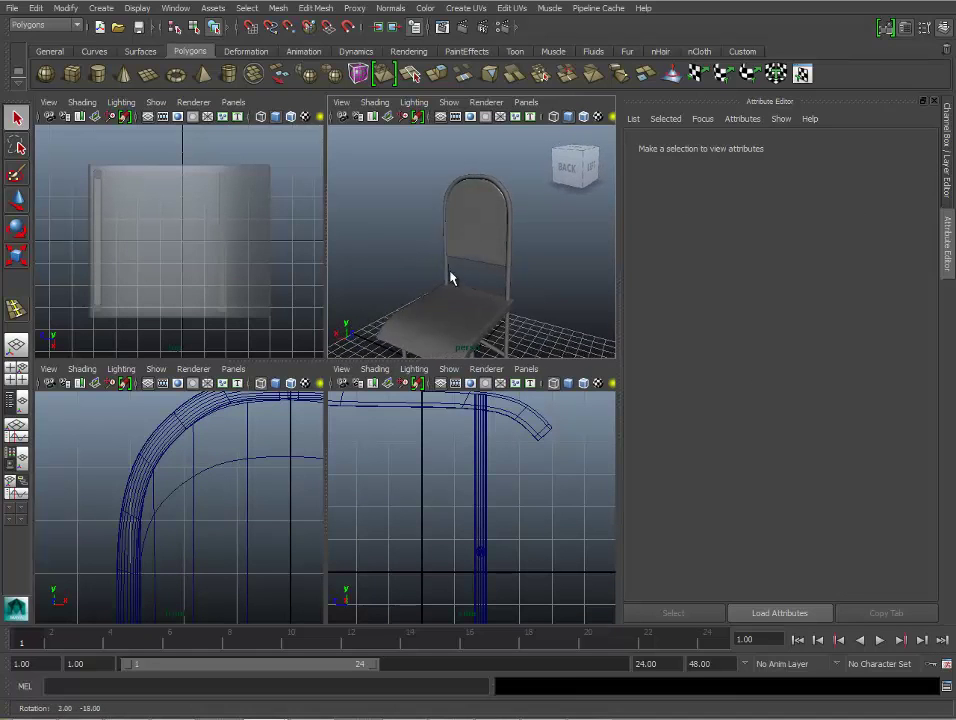
pyautogui.click(459, 315)
pyautogui.click(478, 209)
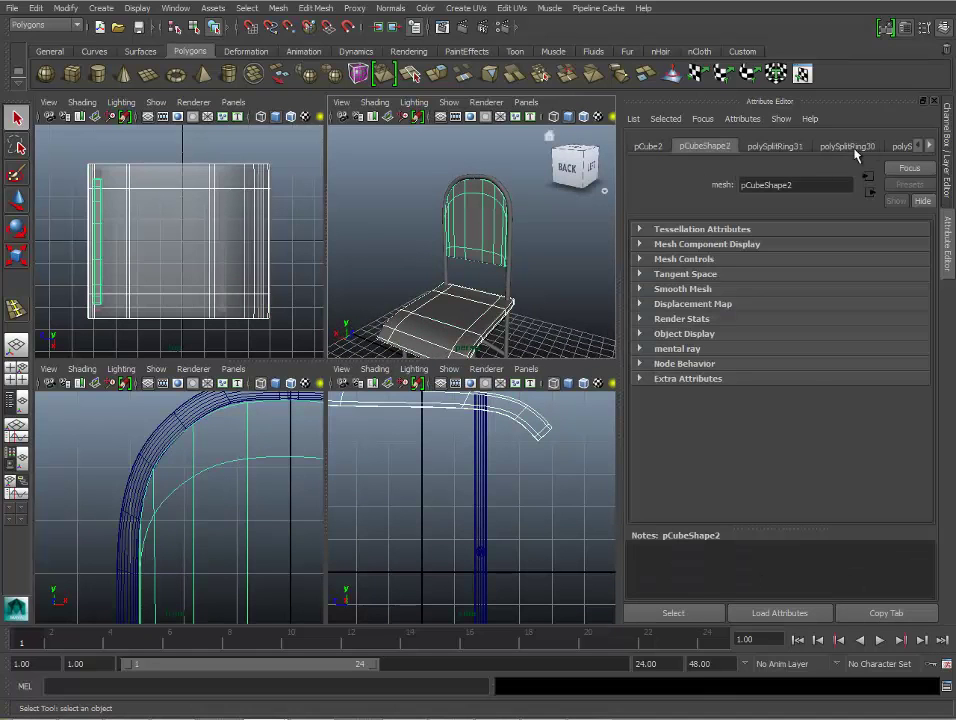
pyautogui.click(934, 147)
pyautogui.click(934, 147)
pyautogui.click(69, 11)
pyautogui.moveTo(35, 8)
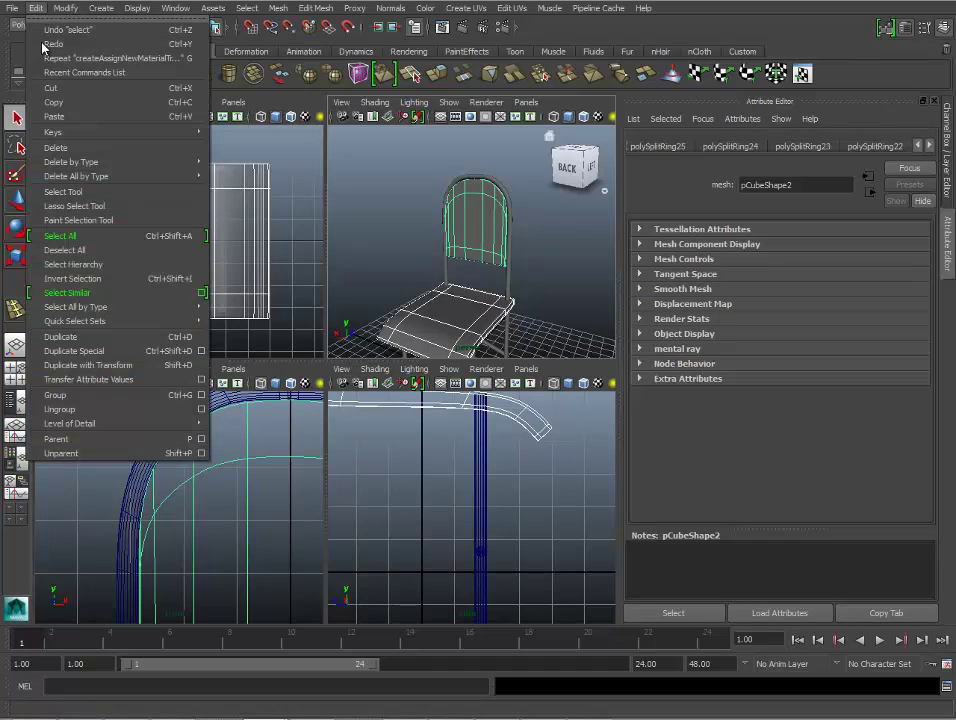
pyautogui.click(240, 170)
# Brighten the phong1 material colour to white and view the shaded chair from the front.
pyautogui.click(760, 147)
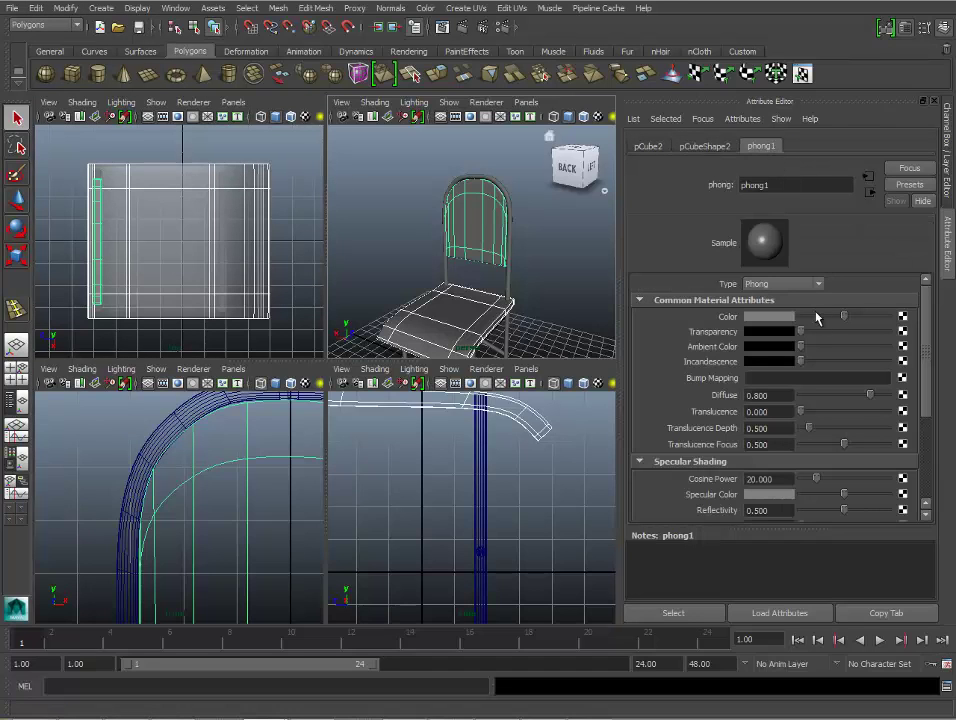
pyautogui.moveTo(844, 316)
pyautogui.mouseDown()
pyautogui.moveTo(787, 316)
pyautogui.moveTo(889, 316)
pyautogui.mouseUp()
pyautogui.click(510, 290)
pyautogui.click(548, 295)
pyautogui.moveTo(521, 284)
pyautogui.keyDown('alt'); pyautogui.mouseDown()
pyautogui.moveTo(615, 277)
pyautogui.moveTo(610, 254)
pyautogui.moveTo(585, 253)
pyautogui.moveTo(495, 305)
pyautogui.mouseUp(); pyautogui.keyUp('alt')
pyautogui.click(510, 288)
# Give all chair legs, crossbars and back frame a new Phong E material darkened to grey.
pyautogui.keyDown('alt'); pyautogui.moveTo(463, 271); pyautogui.dragTo(531, 252); pyautogui.keyUp('alt')
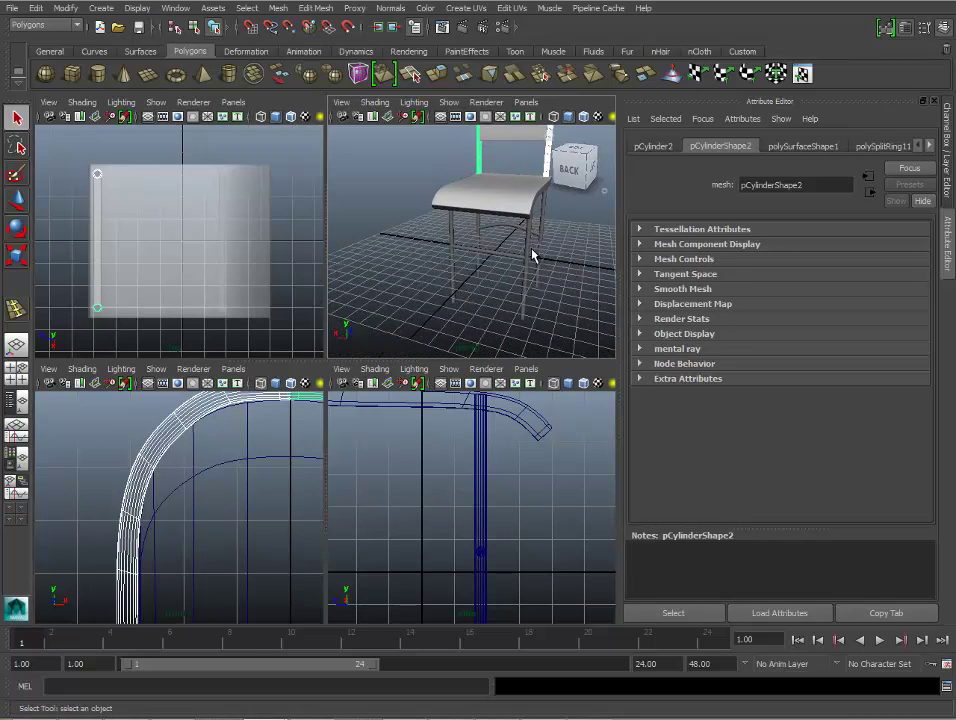
pyautogui.click(511, 260)
pyautogui.keyDown('shift'); pyautogui.click(498, 254); pyautogui.keyUp('shift')
pyautogui.keyDown('shift'); pyautogui.click(455, 240); pyautogui.keyUp('shift')
pyautogui.keyDown('shift'); pyautogui.click(515, 222); pyautogui.keyUp('shift')
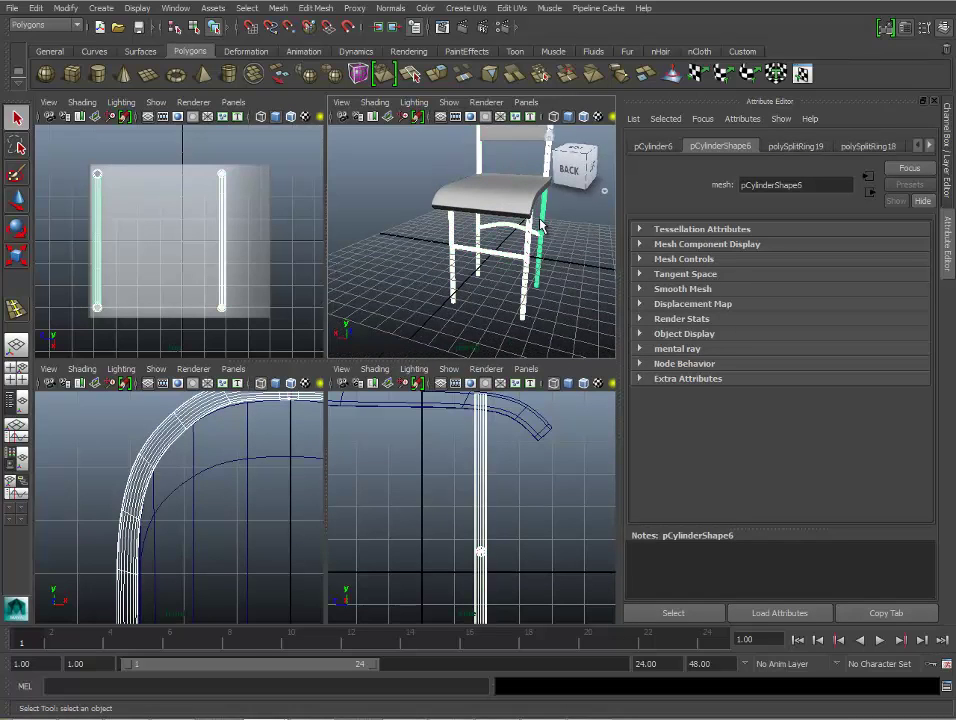
pyautogui.keyDown('alt'); pyautogui.moveTo(536, 212); pyautogui.dragTo(352, 208); pyautogui.keyUp('alt')
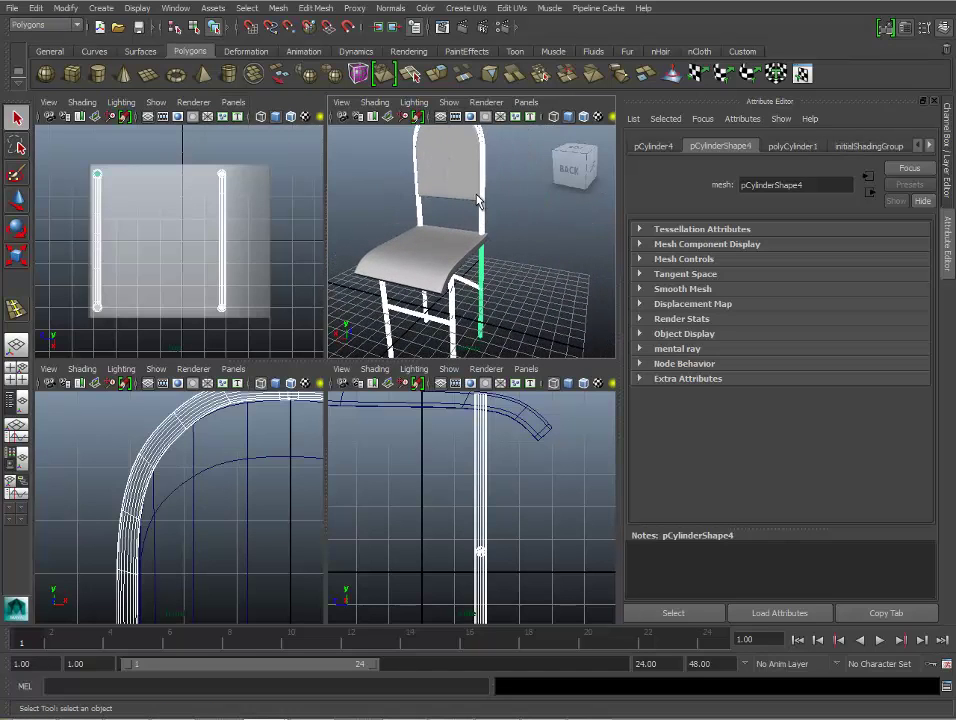
pyautogui.moveTo(484, 198); pyautogui.dragTo(527, 490, button='right')
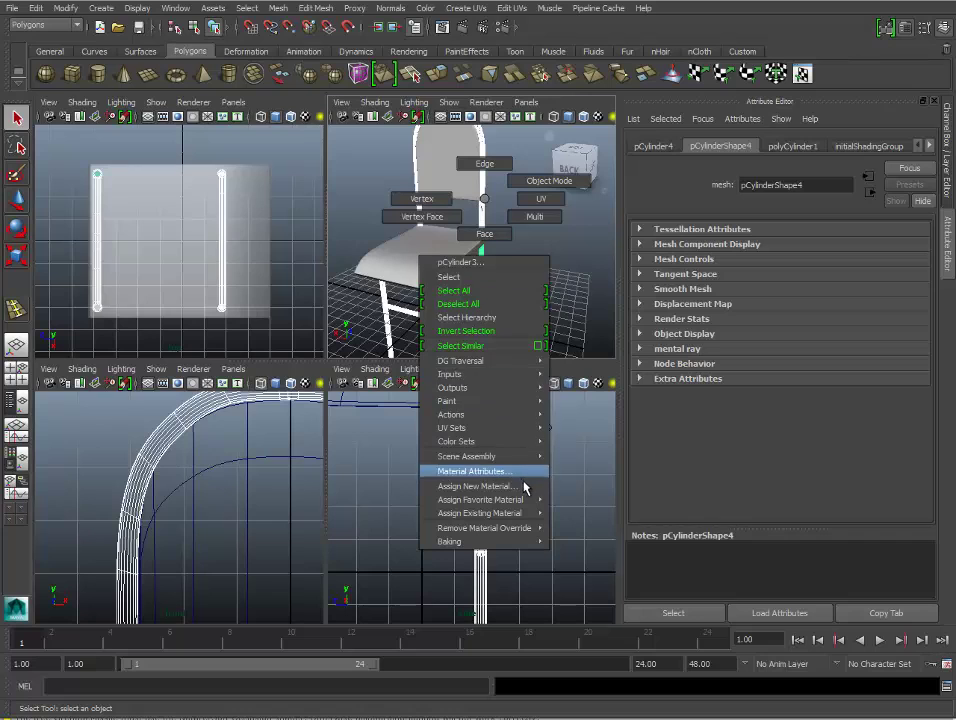
pyautogui.moveTo(480, 499)
pyautogui.moveTo(574, 553); pyautogui.dragTo(572, 551, button='right')
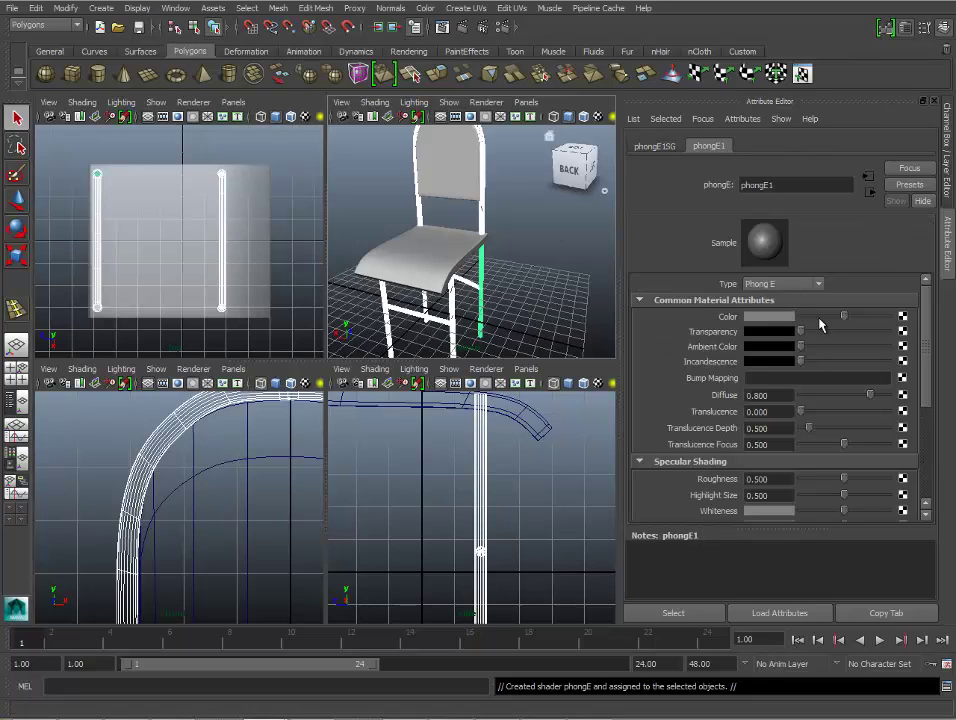
pyautogui.moveTo(843, 316); pyautogui.dragTo(835, 318)
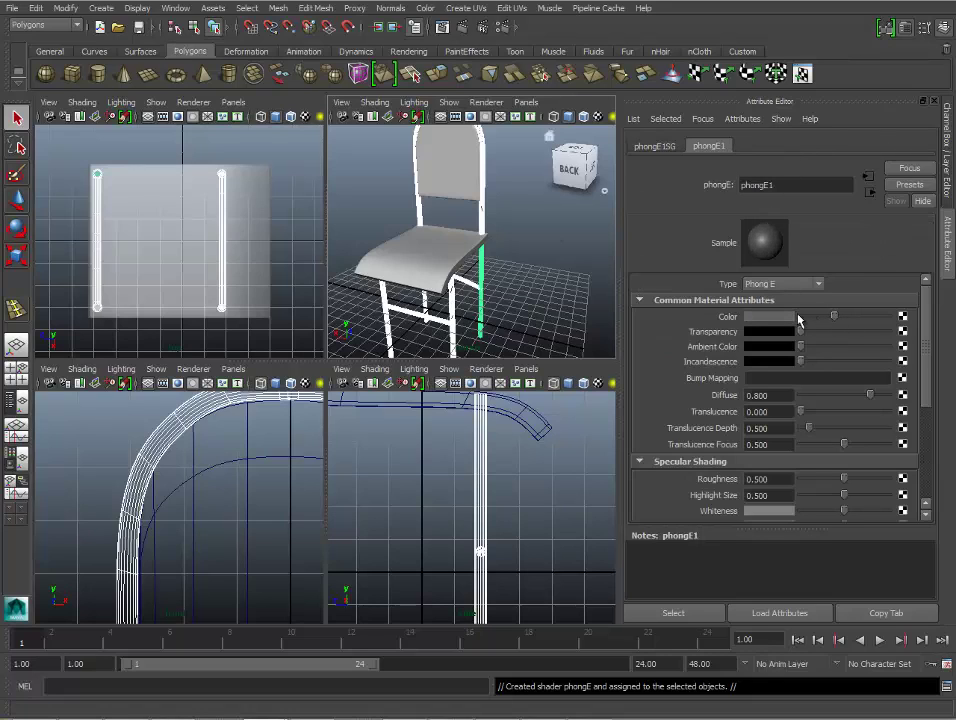
pyautogui.click(528, 330)
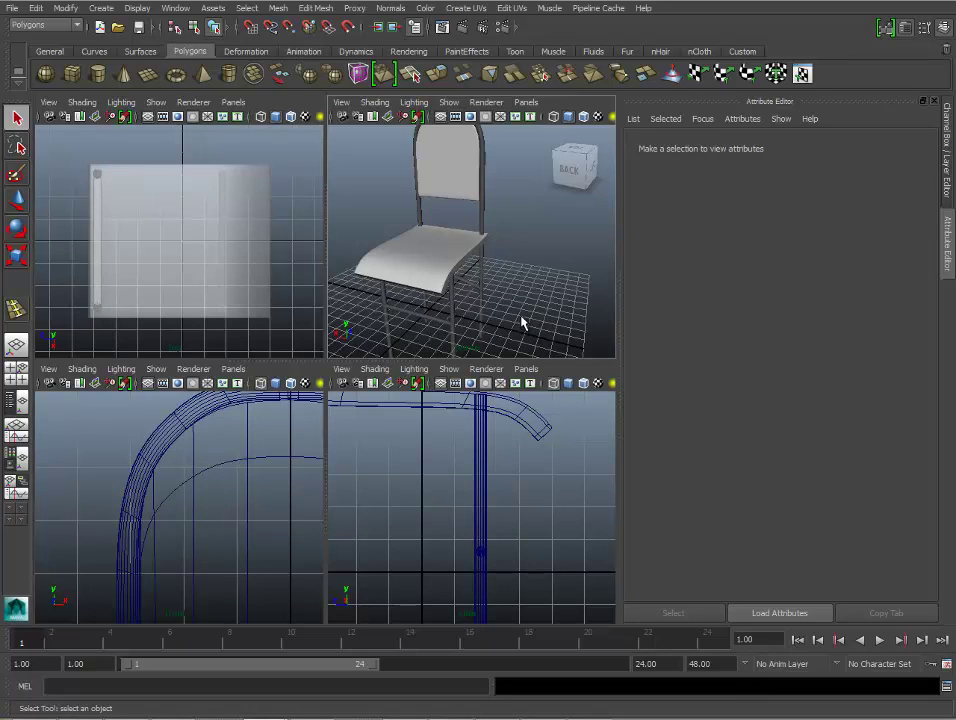
pyautogui.moveTo(522, 322)
pyautogui.keyDown('alt'); pyautogui.mouseDown()
pyautogui.moveTo(465, 280)
pyautogui.moveTo(437, 277)
pyautogui.moveTo(624, 300)
pyautogui.mouseUp(); pyautogui.keyUp('alt')
pyautogui.scroll(-5, 512, 237)
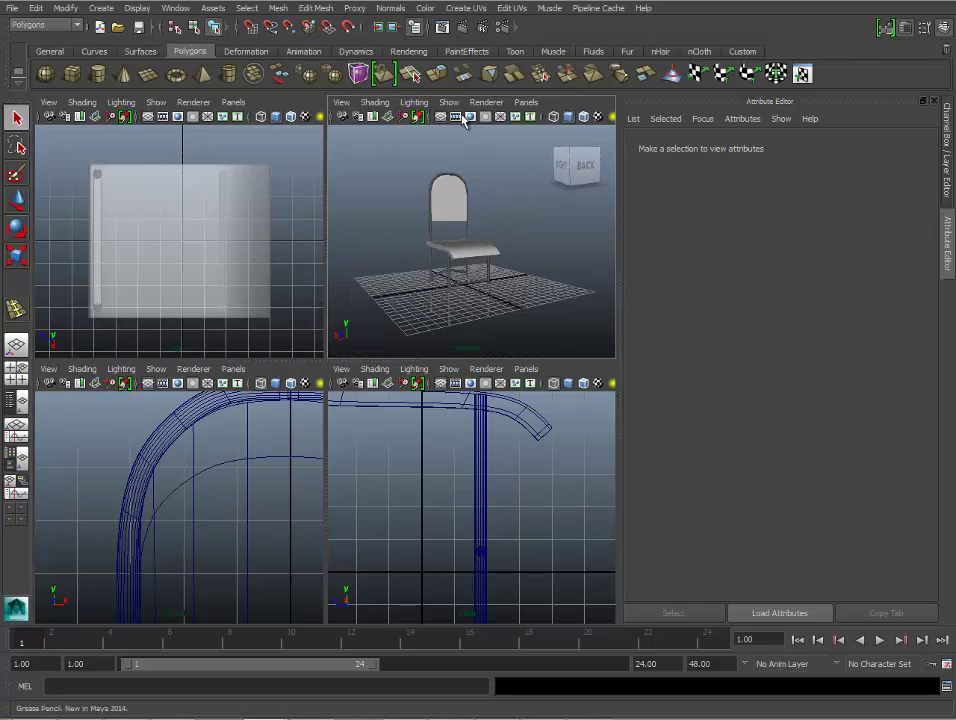
pyautogui.click(442, 27)
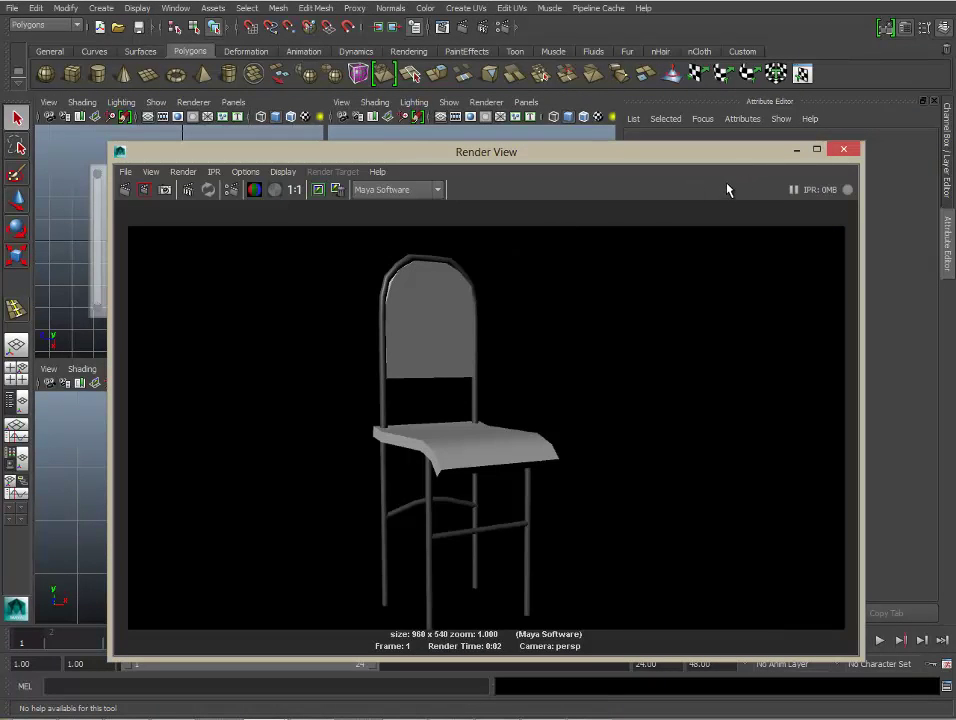
pyautogui.click(848, 151)
pyautogui.moveTo(551, 235)
pyautogui.keyDown('alt'); pyautogui.mouseDown()
pyautogui.moveTo(626, 226)
pyautogui.moveTo(510, 240)
pyautogui.mouseUp(); pyautogui.keyUp('alt')
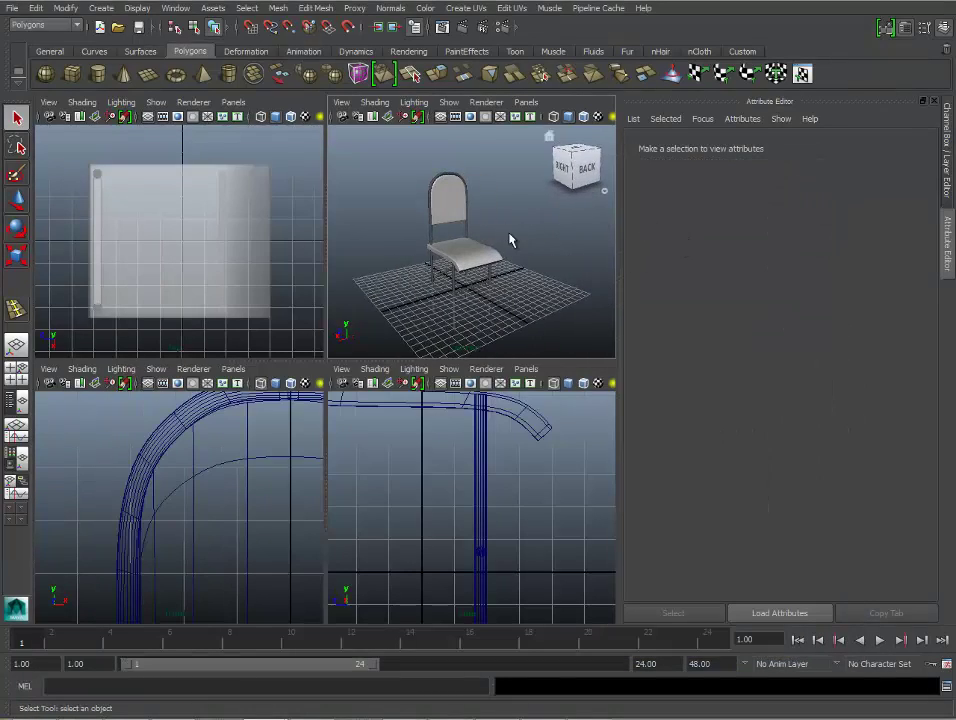
pyautogui.click(567, 167)
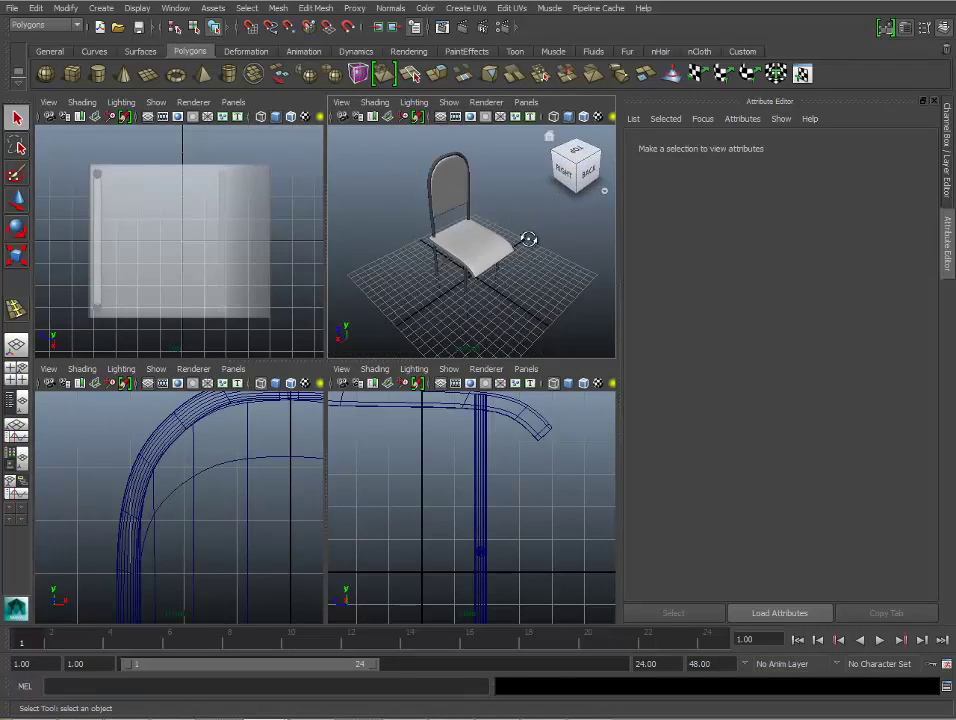
pyautogui.moveTo(528, 239)
pyautogui.keyDown('alt'); pyautogui.mouseDown()
pyautogui.moveTo(337, 203)
pyautogui.moveTo(337, 188)
pyautogui.moveTo(467, 192)
pyautogui.moveTo(540, 242)
pyautogui.moveTo(484, 248)
pyautogui.moveTo(508, 209)
pyautogui.moveTo(522, 210)
pyautogui.moveTo(519, 240)
pyautogui.mouseUp(); pyautogui.keyUp('alt')
# Lower the seat's centre face slightly along Y to form a dip.
pyautogui.click(476, 251)
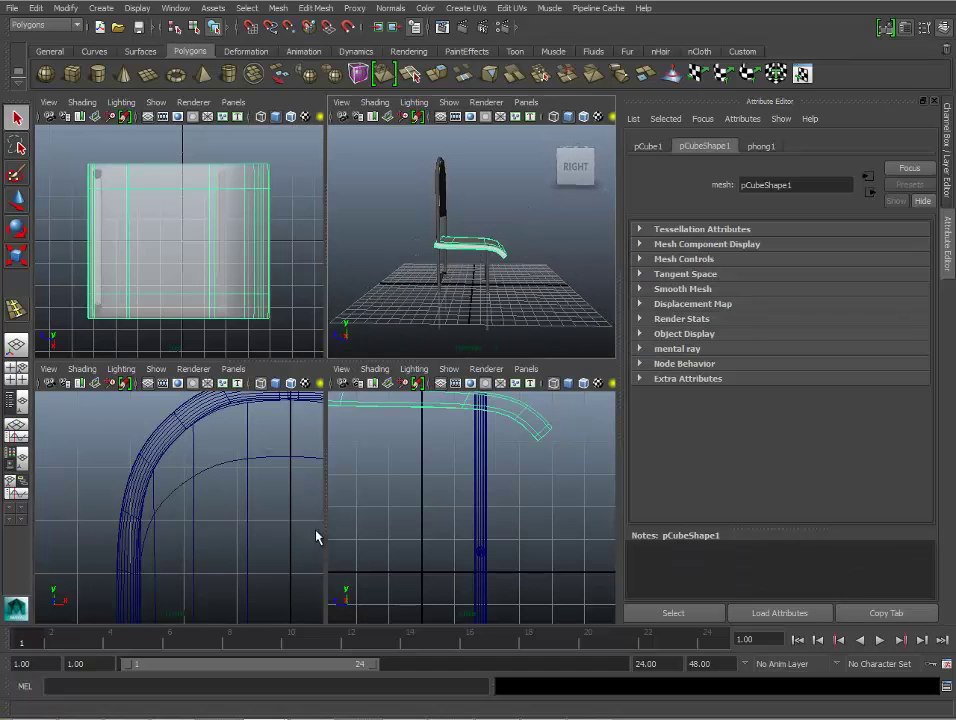
pyautogui.moveTo(420, 515)
pyautogui.keyDown('alt'); pyautogui.mouseDown()
pyautogui.moveTo(487, 506)
pyautogui.moveTo(474, 484)
pyautogui.moveTo(448, 495)
pyautogui.mouseUp(); pyautogui.keyUp('alt')
pyautogui.rightClick(449, 491)
pyautogui.click(443, 428)
pyautogui.click(455, 476)
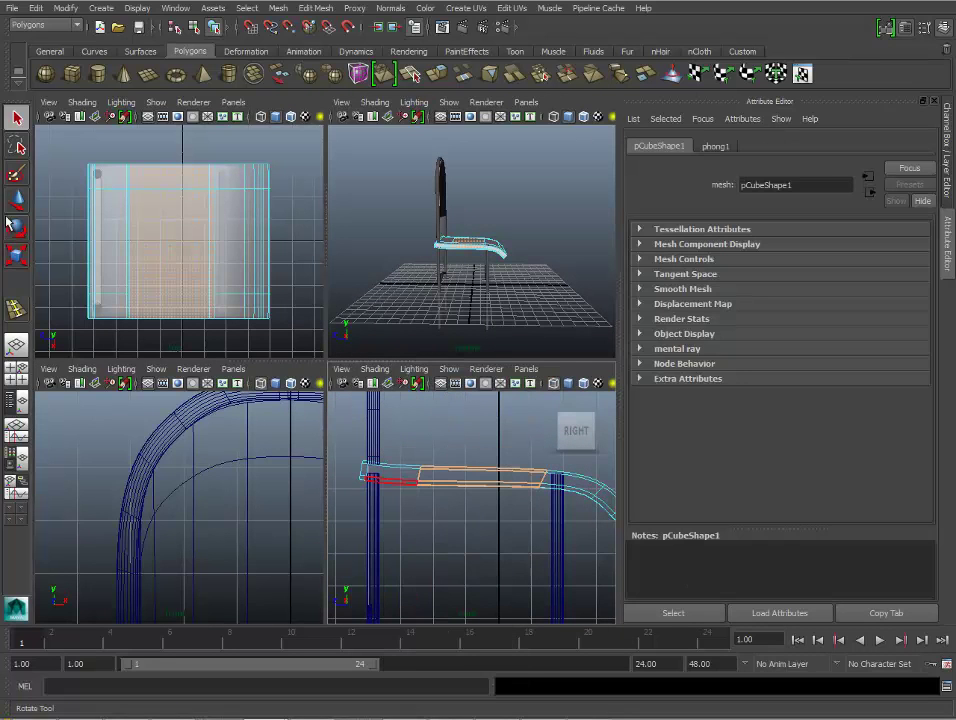
pyautogui.press('w')
pyautogui.click(482, 428)
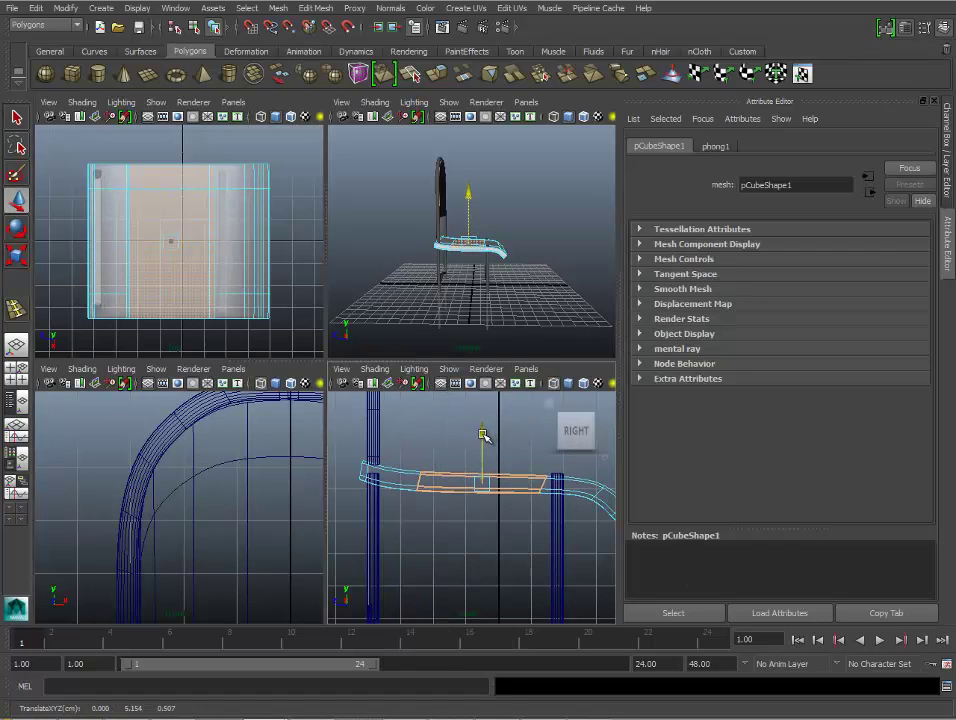
pyautogui.moveTo(482, 432); pyautogui.dragTo(482, 437)
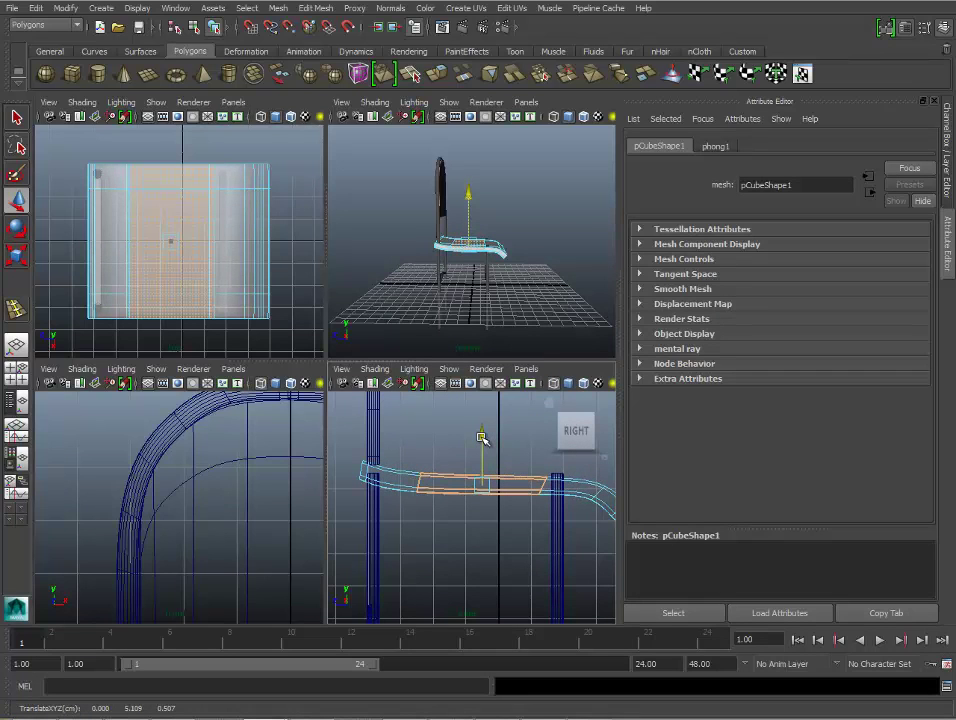
# Back in Object mode, raise the whole seat slightly on Y.
pyautogui.rightClick(405, 392)
pyautogui.click(470, 373)
pyautogui.click(427, 491)
pyautogui.moveTo(202, 122); pyautogui.dragTo(70, 255)
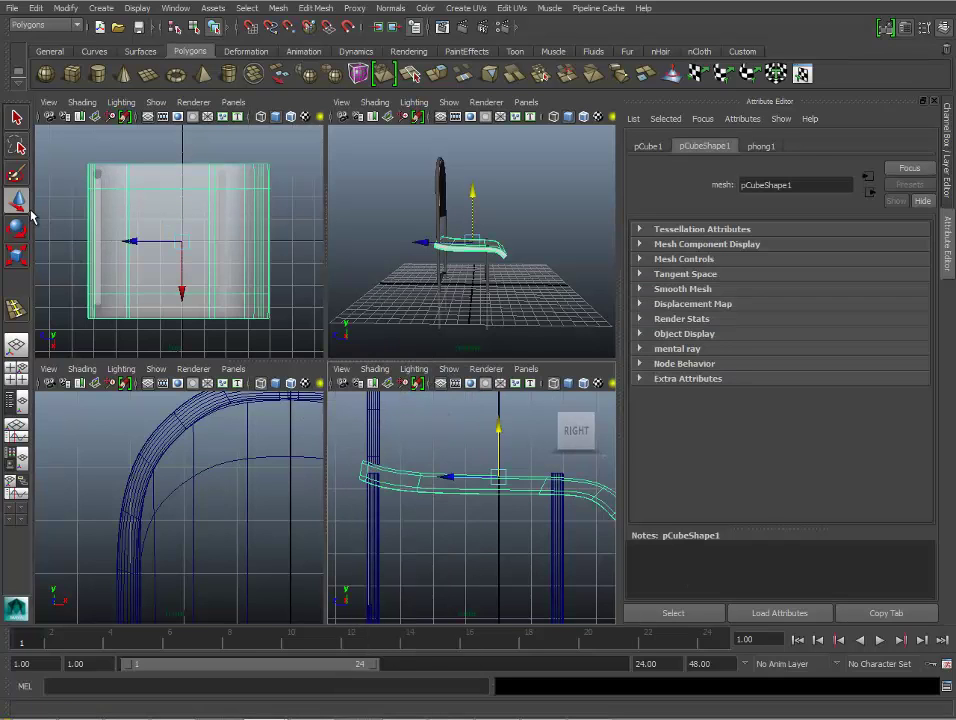
pyautogui.moveTo(496, 430); pyautogui.dragTo(500, 426)
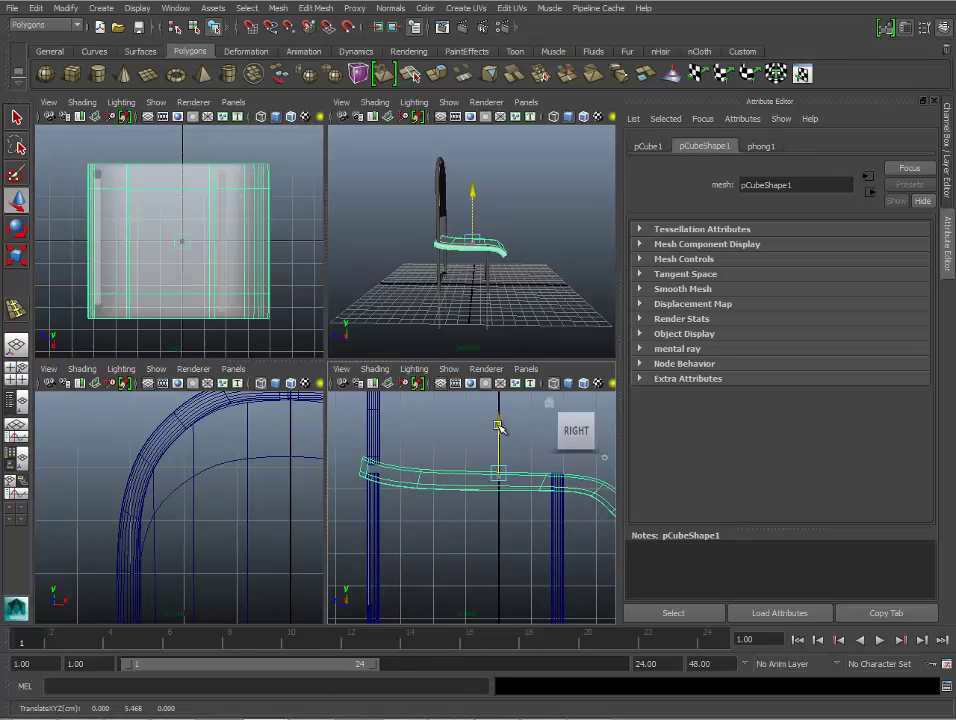
# Reorient the view, clear the selection and select the backrest.
pyautogui.moveTo(506, 267)
pyautogui.keyDown('alt'); pyautogui.mouseDown()
pyautogui.moveTo(463, 270)
pyautogui.moveTo(487, 301)
pyautogui.moveTo(358, 369)
pyautogui.moveTo(508, 275)
pyautogui.moveTo(571, 293)
pyautogui.moveTo(455, 213)
pyautogui.mouseUp(); pyautogui.keyUp('alt')
pyautogui.click(463, 270)
pyautogui.scroll(5, 463, 270)
pyautogui.scroll(3, 450, 246)
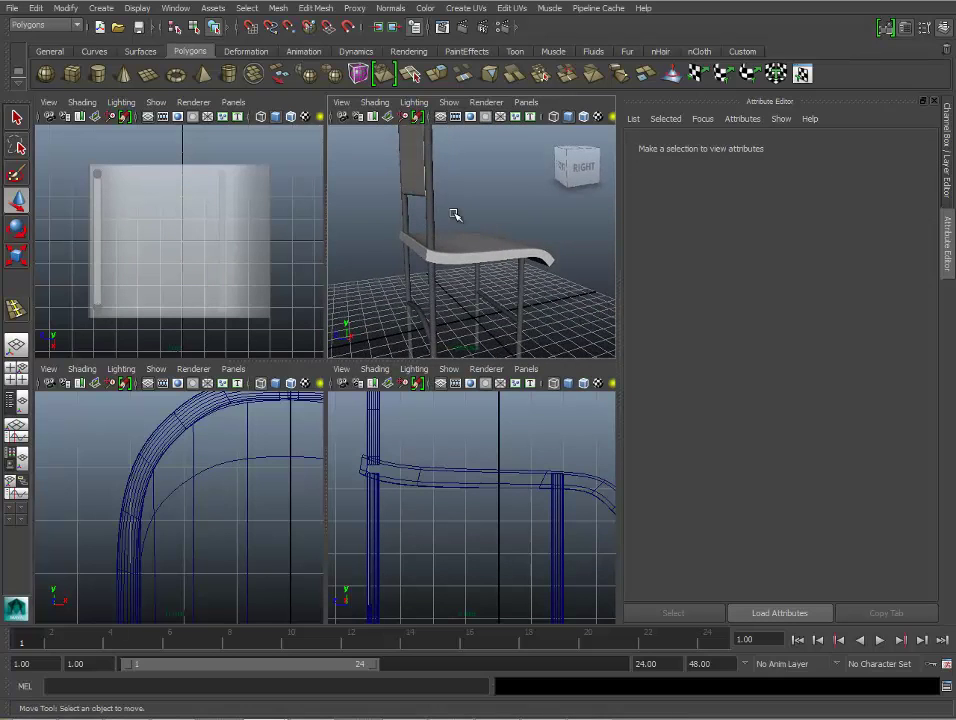
pyautogui.click(413, 170)
# Frame the backrest and select its middle column of faces in Face mode.
pyautogui.press('f')
pyautogui.keyDown('alt'); pyautogui.moveTo(255, 500); pyautogui.dragTo(230, 470, button='right'); pyautogui.keyUp('alt')
pyautogui.press('f')
pyautogui.rightClick(214, 456)
pyautogui.click(215, 427)
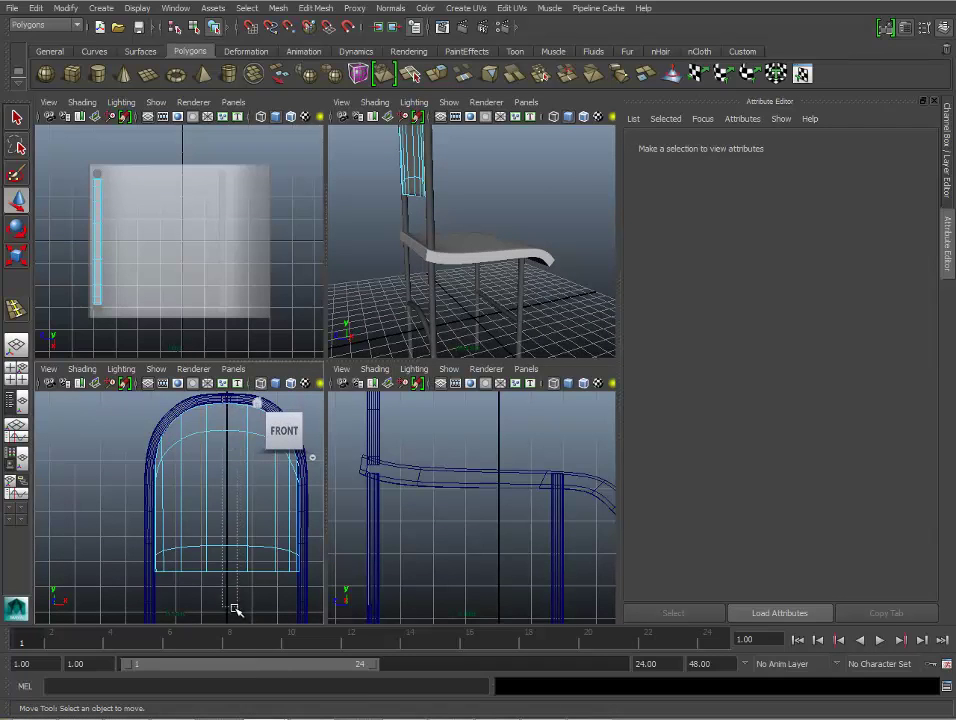
pyautogui.moveTo(233, 608); pyautogui.dragTo(230, 604)
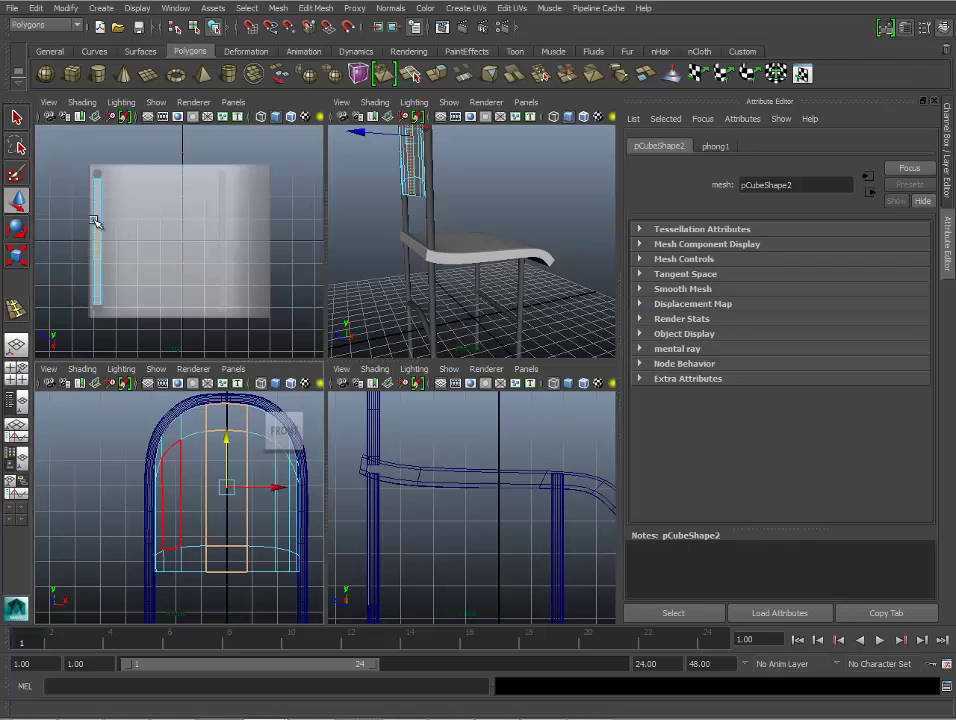
# Push the middle faces back along Z to curve the backrest.
pyautogui.scroll(-3, 112, 226)
pyautogui.scroll(2, 128, 219)
pyautogui.scroll(1, 113, 251)
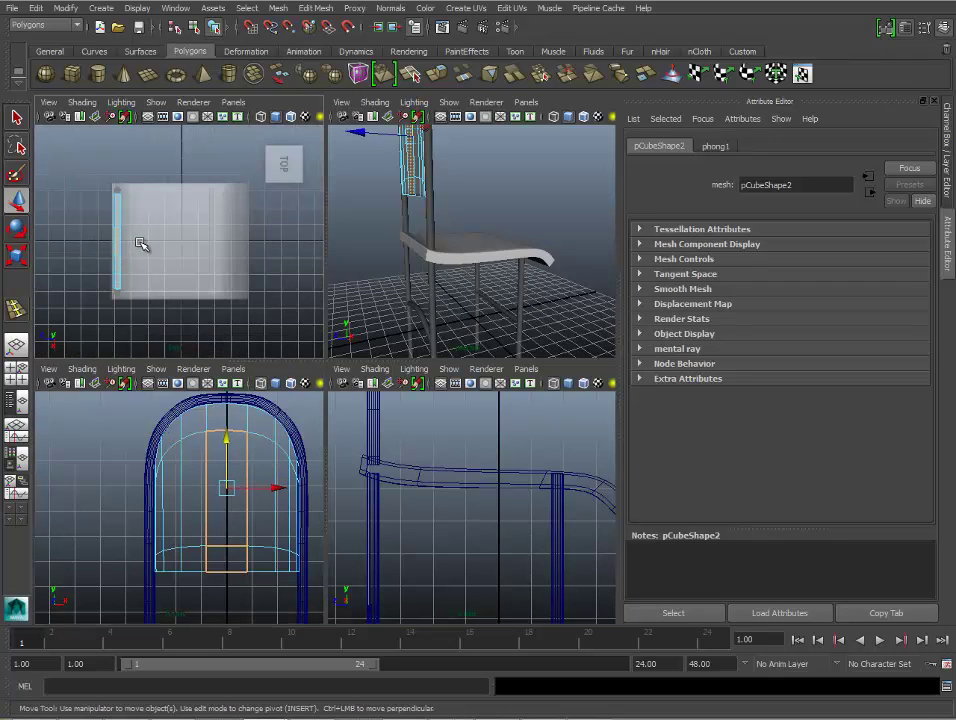
pyautogui.moveTo(368, 141); pyautogui.dragTo(361, 135)
# Deselect the faces and orbit out to inspect the whole chair.
pyautogui.moveTo(499, 230)
pyautogui.keyDown('alt'); pyautogui.mouseDown()
pyautogui.moveTo(332, 236)
pyautogui.moveTo(433, 230)
pyautogui.moveTo(465, 243)
pyautogui.moveTo(494, 276)
pyautogui.moveTo(460, 280)
pyautogui.mouseUp(); pyautogui.keyUp('alt')
pyautogui.click(352, 237)
pyautogui.moveTo(460, 280)
pyautogui.keyDown('alt'); pyautogui.mouseDown(button='right')
pyautogui.moveTo(427, 284)
pyautogui.moveTo(440, 282)
pyautogui.mouseUp(button='right'); pyautogui.keyUp('alt')
pyautogui.moveTo(444, 283)
pyautogui.keyDown('alt'); pyautogui.mouseDown()
pyautogui.moveTo(418, 241)
pyautogui.moveTo(390, 271)
pyautogui.moveTo(394, 282)
pyautogui.moveTo(482, 277)
pyautogui.mouseUp(); pyautogui.keyUp('alt')
pyautogui.moveTo(482, 277)
pyautogui.keyDown('alt'); pyautogui.mouseDown(button='right')
pyautogui.moveTo(463, 241)
pyautogui.moveTo(522, 219)
pyautogui.mouseUp(button='right'); pyautogui.keyUp('alt')
pyautogui.scroll(5, 465, 239)
pyautogui.scroll(-1, 464, 239)
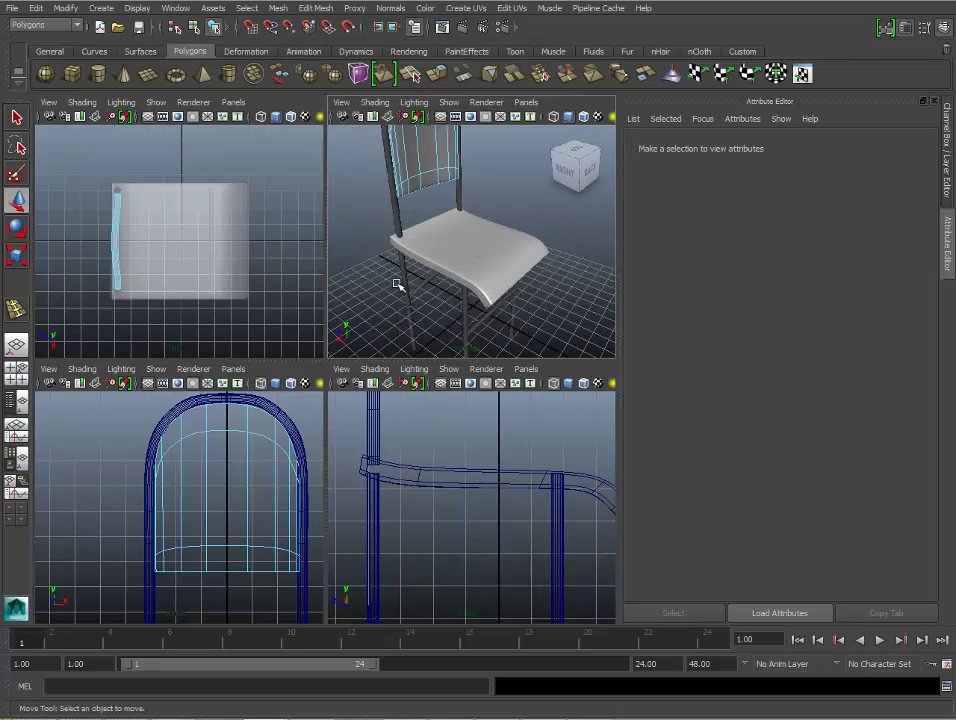
pyautogui.click(437, 253)
pyautogui.click(376, 235)
pyautogui.scroll(-3, 384, 243)
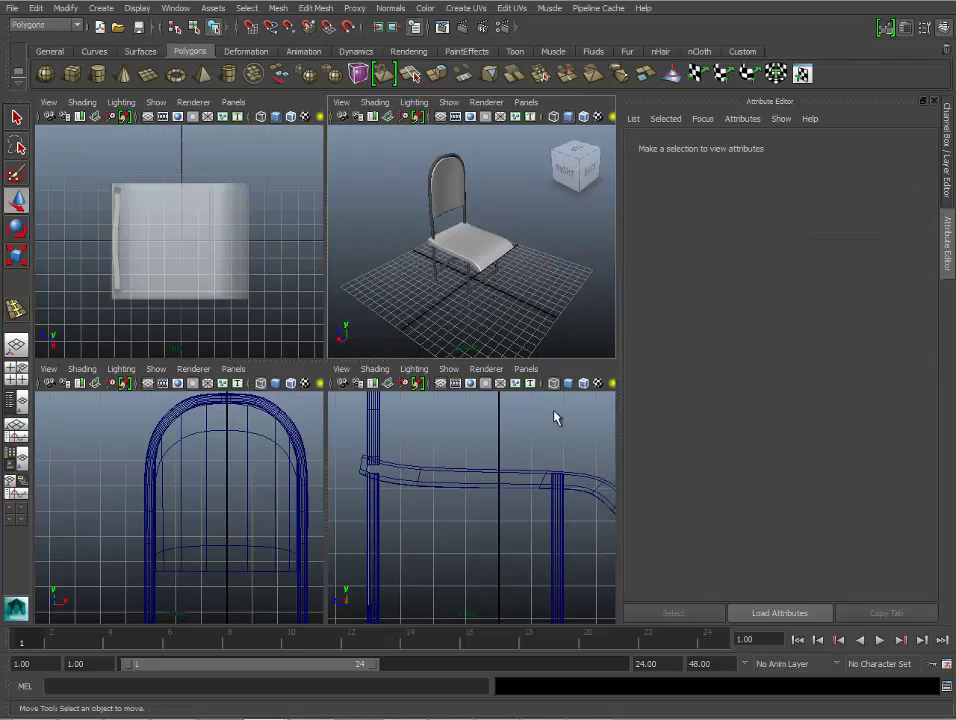